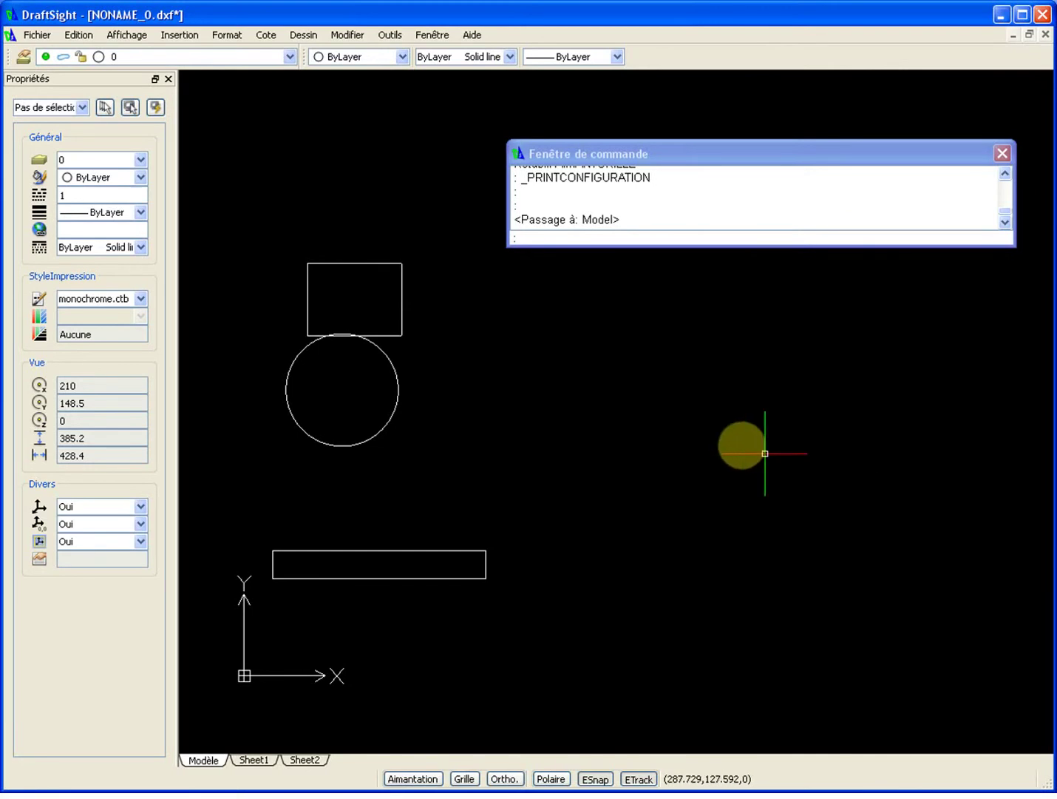
{"action": "left_click", "coordinate": [416, 245]}
{"action": "left_click", "coordinate": [358, 296]}
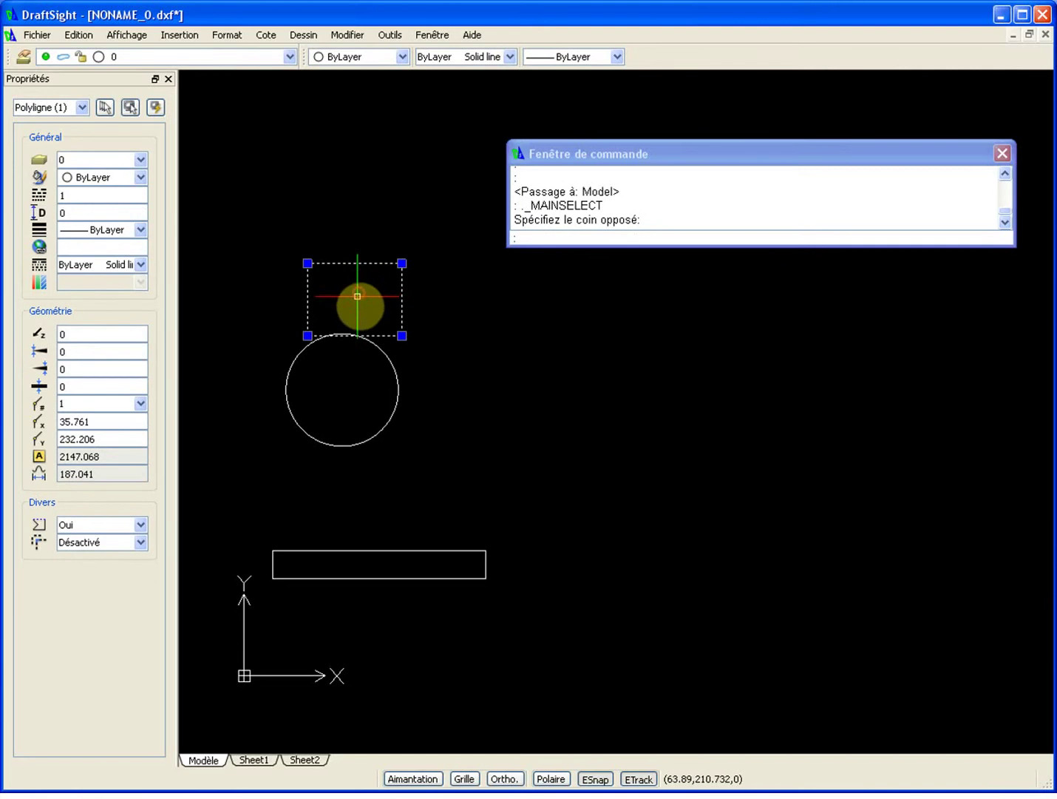
{"action": "left_click", "coordinate": [402, 335]}
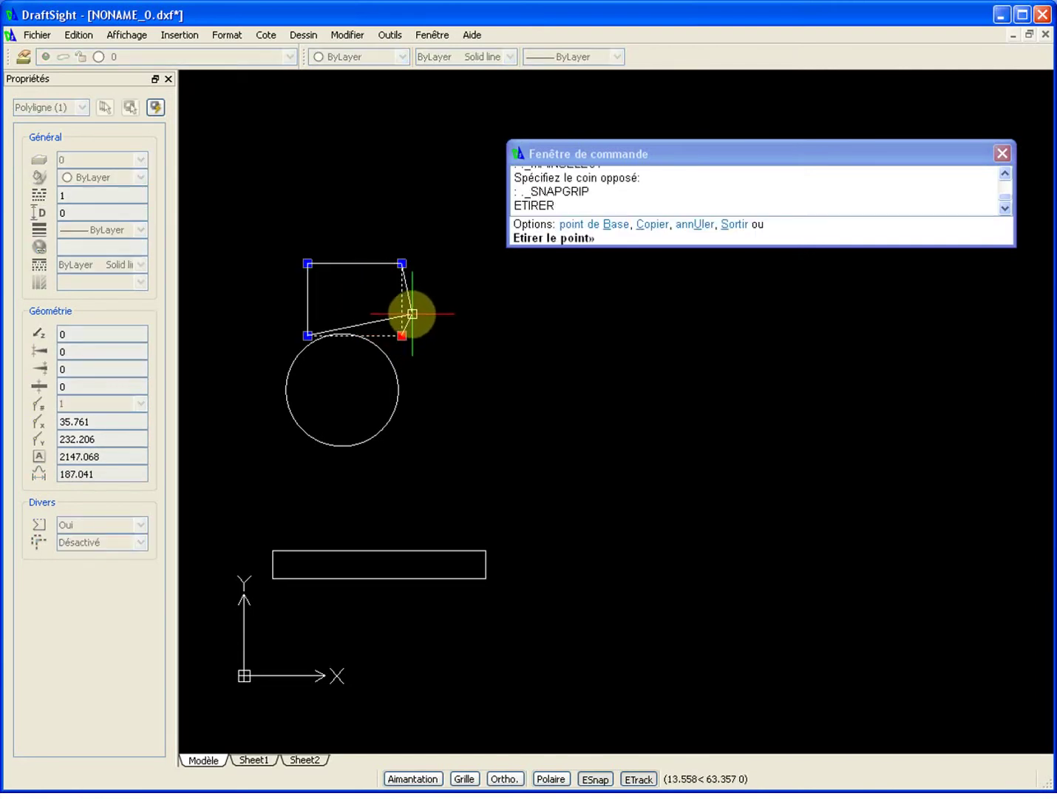
{"action": "key", "text": "Escape"}
{"action": "key", "text": "Escape"}
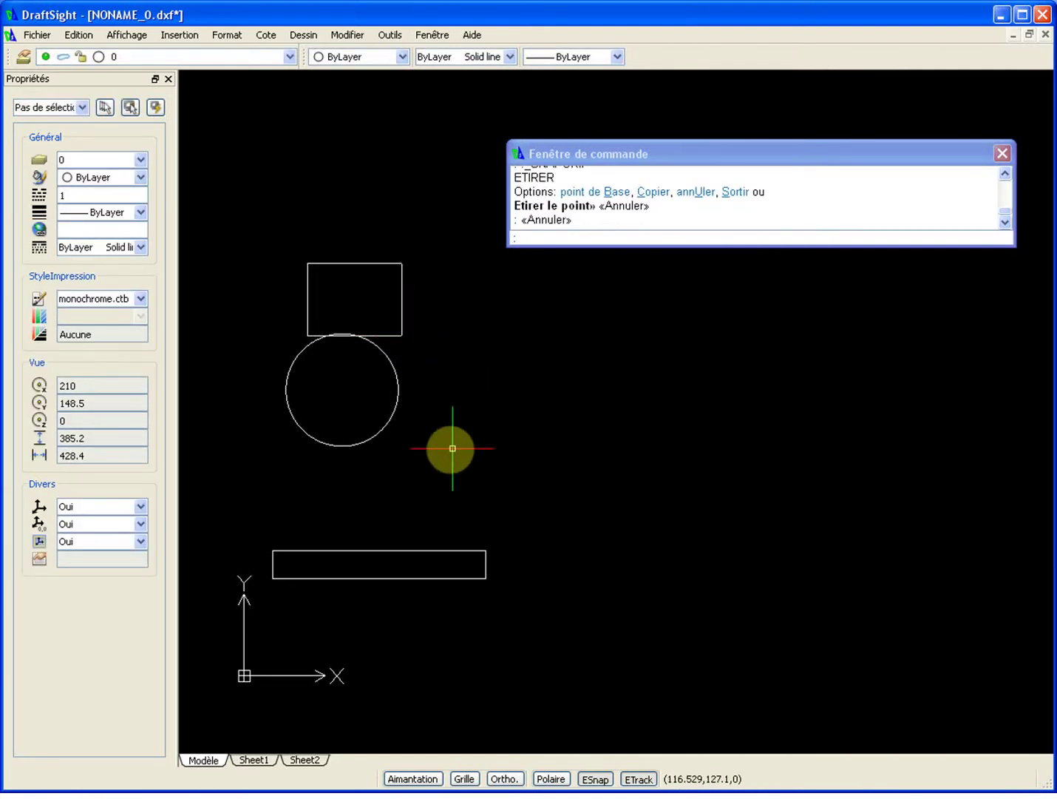
Draw a rectangle in model space beside the existing circle, slightly below its centre height.
{"action": "type", "text": "rc"}
{"action": "key", "text": "Return"}
{"action": "left_click", "coordinate": [440, 403]}
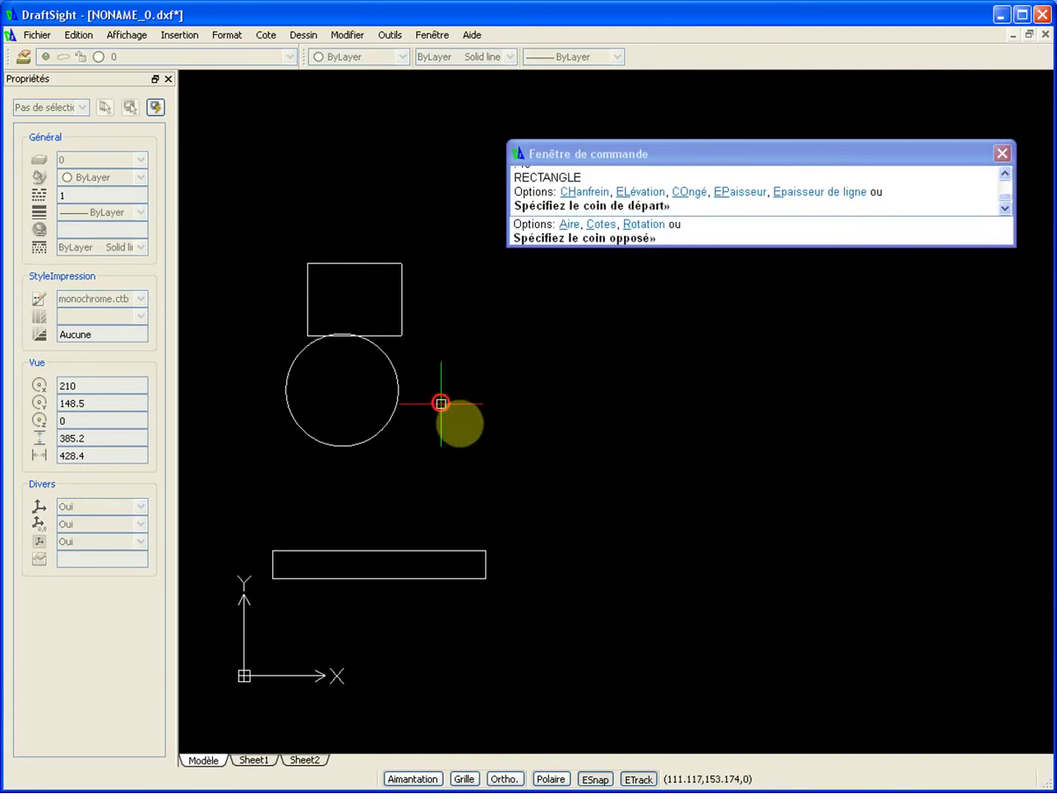
{"action": "left_click", "coordinate": [536, 460]}
{"action": "key", "text": "Return"}
{"action": "type", "text": "c"}
{"action": "key", "text": "Return"}
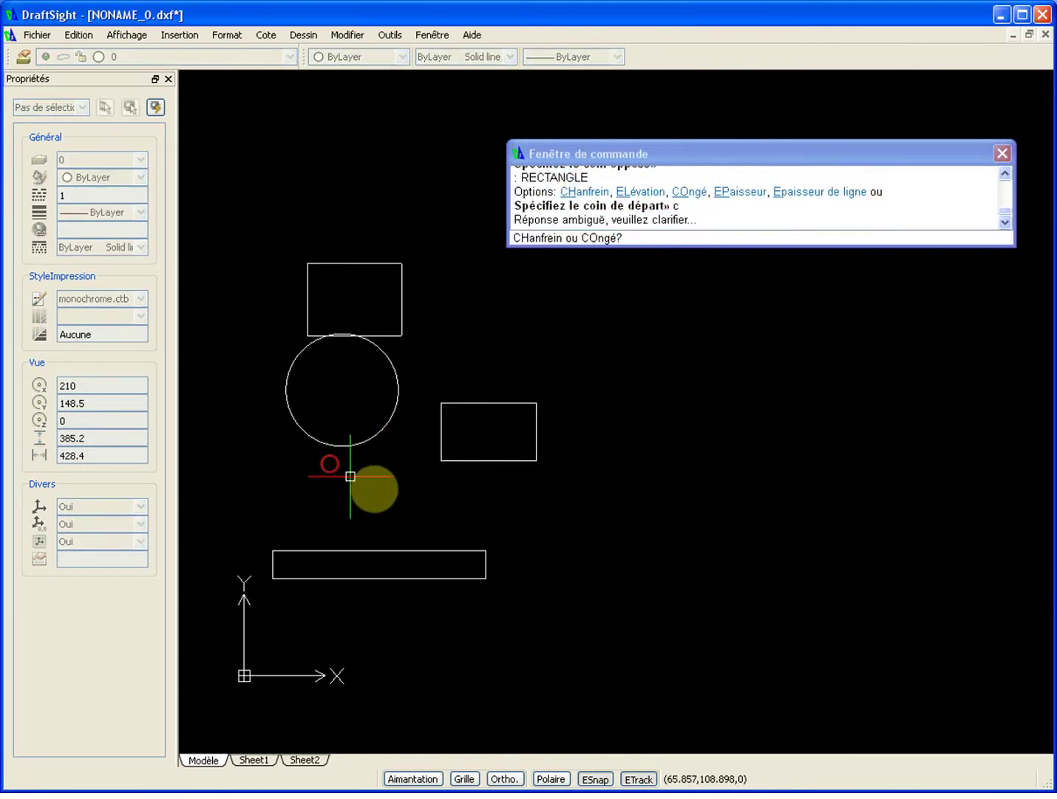
{"action": "key", "text": "Escape"}
{"action": "key", "text": "Escape"}
Draw a circle between the existing circle and the long flat rectangle, slightly overlapping the rectangle's upper edge.
{"action": "type", "text": "c"}
{"action": "key", "text": "Return"}
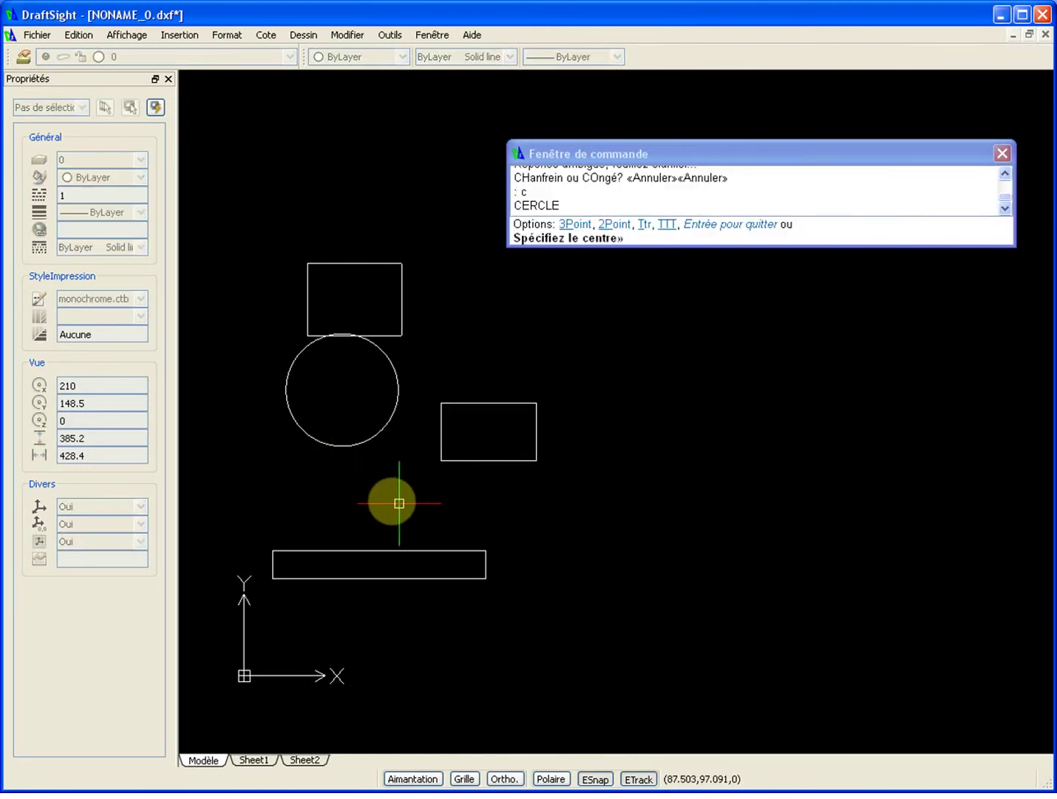
{"action": "left_click", "coordinate": [384, 497]}
{"action": "key", "text": "Escape"}
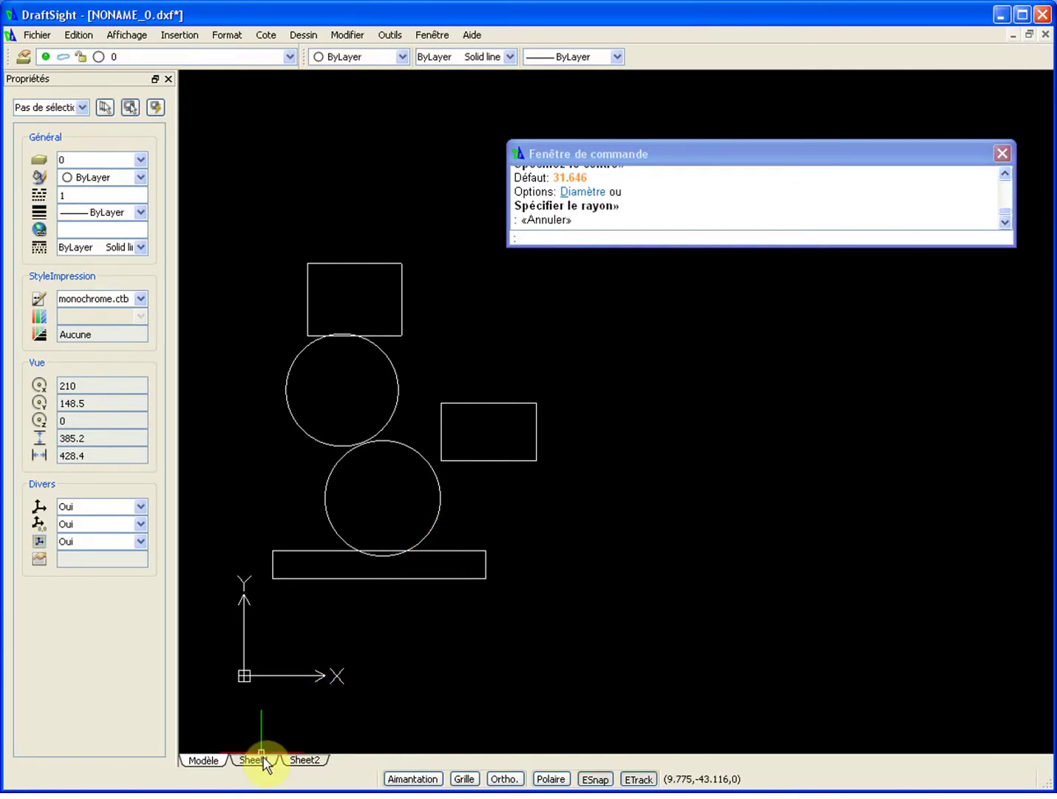
Switch to Sheet2 and trace the paper's outline with a rectangle from corner to opposite corner.
{"action": "left_click", "coordinate": [302, 761]}
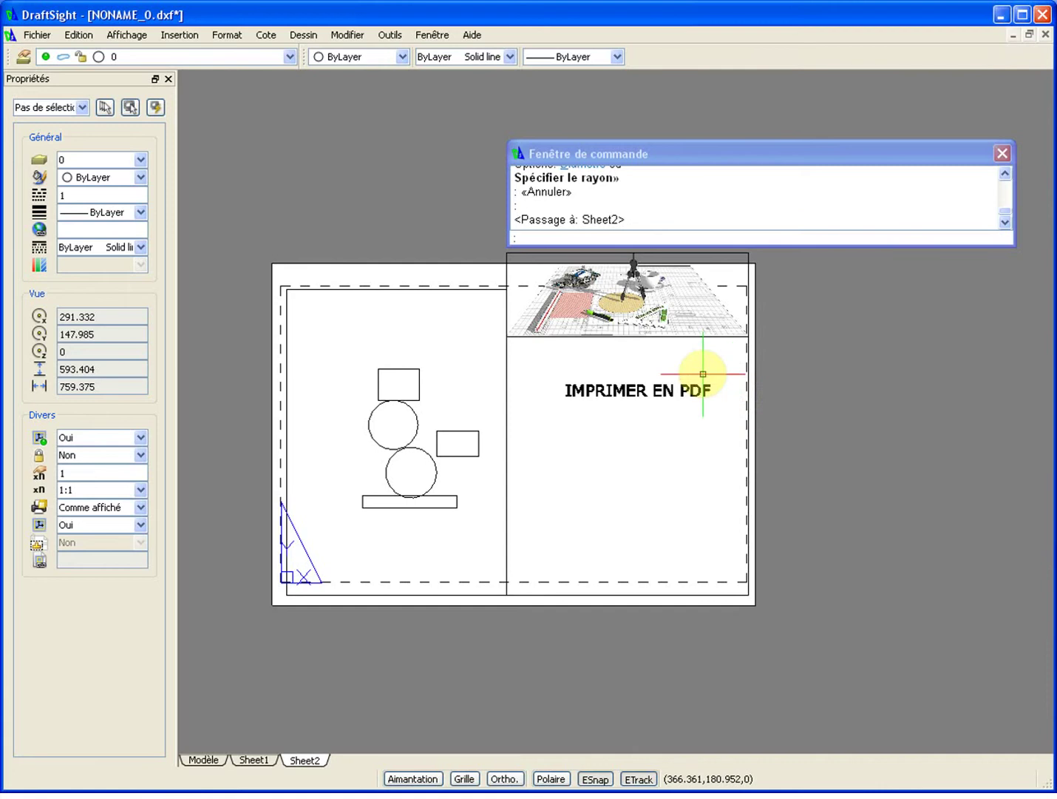
{"action": "key", "text": "Return"}
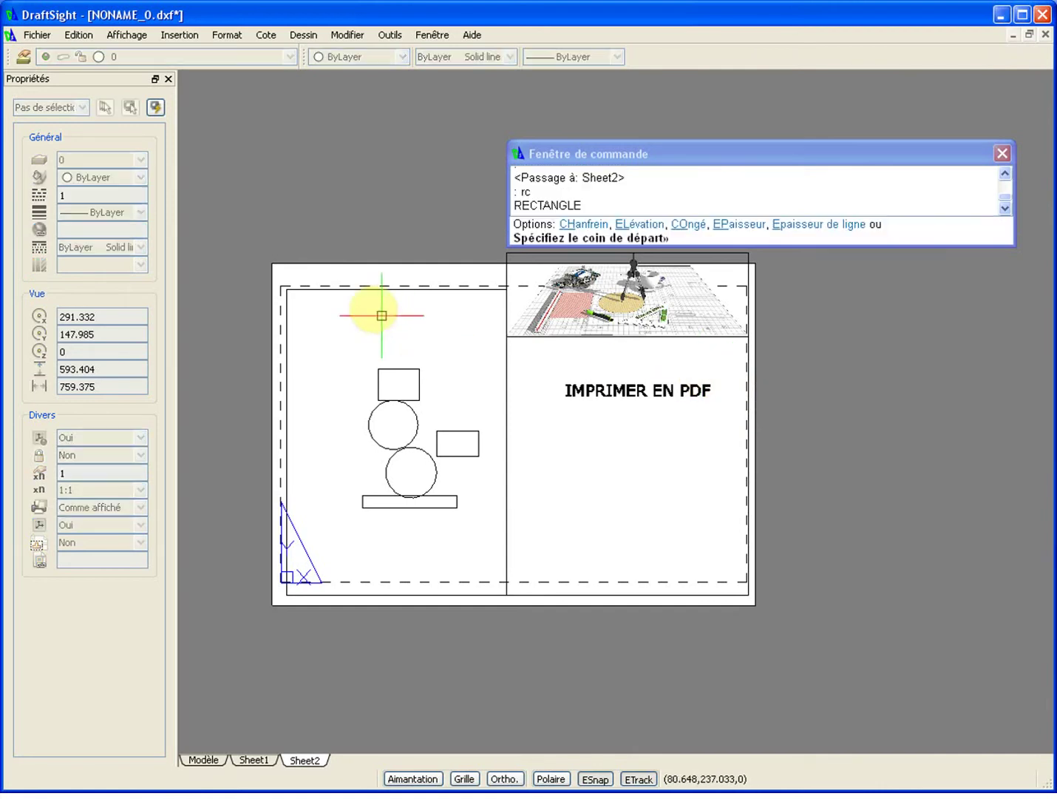
{"action": "left_click", "coordinate": [271, 263]}
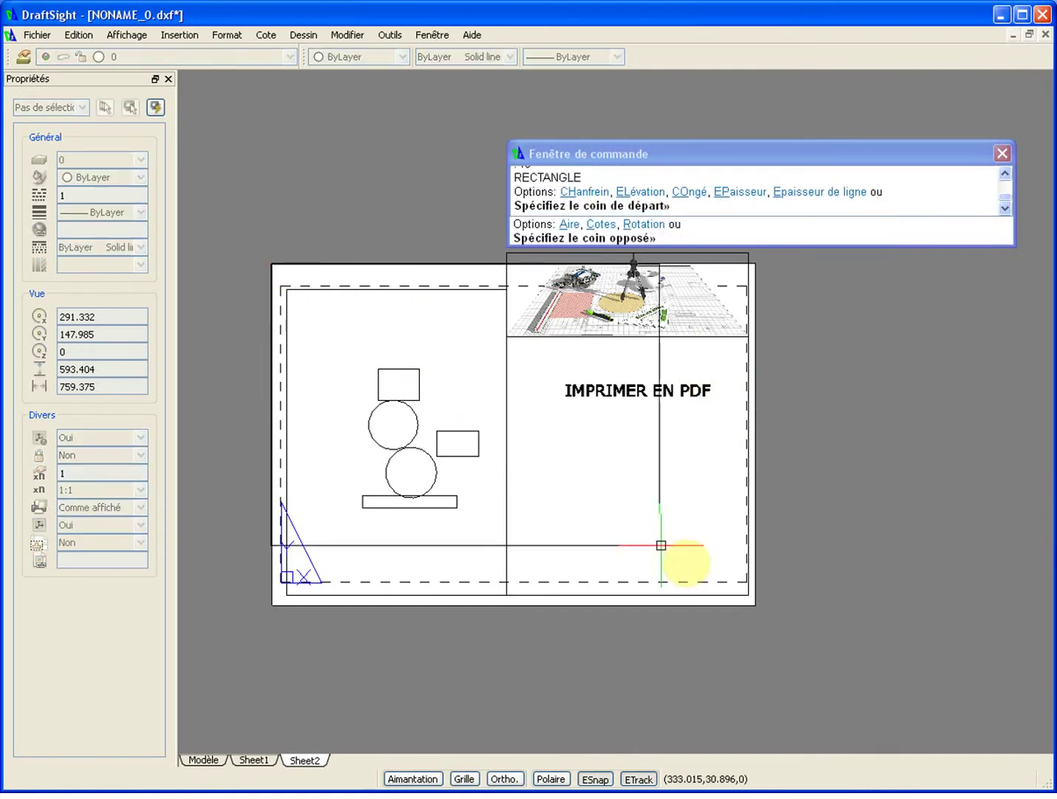
{"action": "left_click", "coordinate": [752, 604]}
Measure the width and height of the sheet's paper along the traced rectangle.
{"action": "type", "text": "di"}
{"action": "key", "text": "Return"}
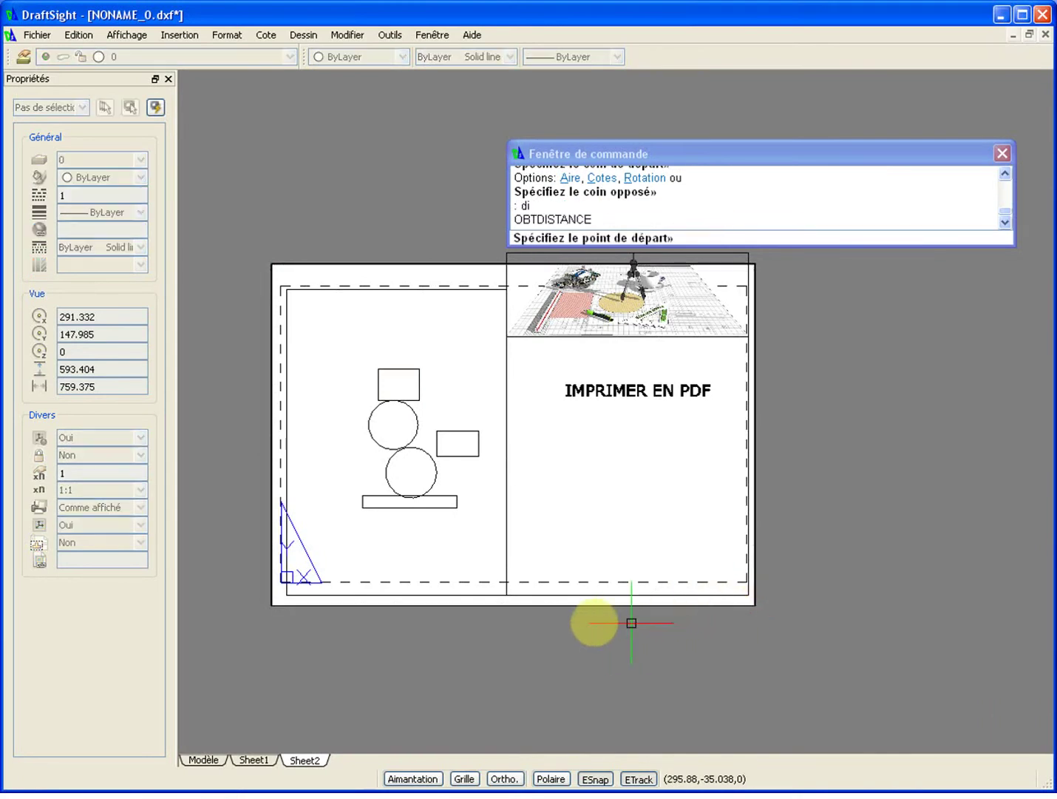
{"action": "left_click", "coordinate": [272, 605]}
{"action": "left_click", "coordinate": [752, 604]}
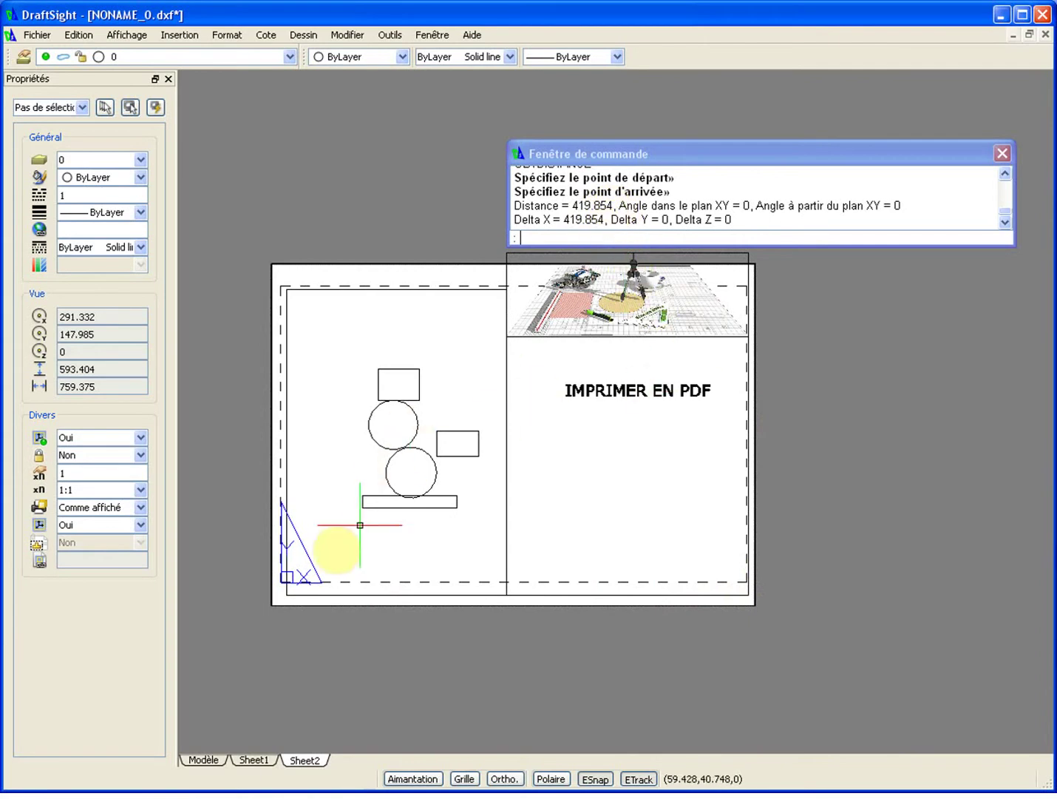
{"action": "key", "text": "Return"}
{"action": "left_click", "coordinate": [273, 604]}
{"action": "left_click", "coordinate": [272, 264]}
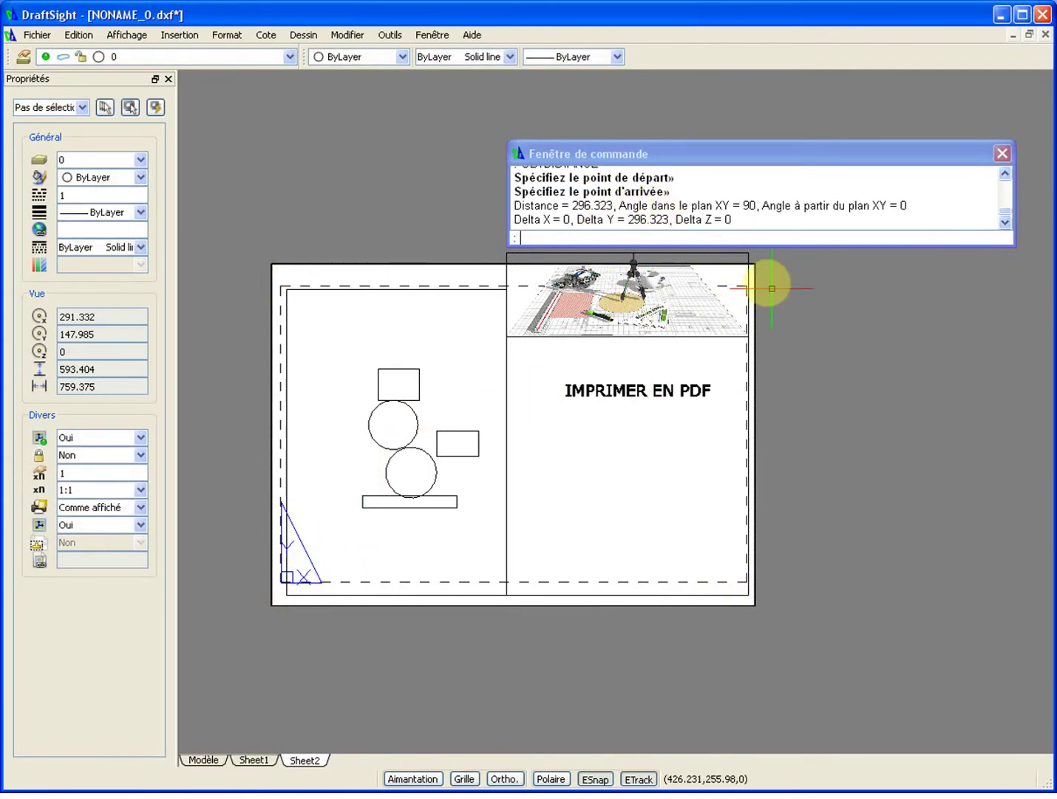
Delete the rectangle traced around the paper's outline.
{"action": "key", "text": "Escape"}
{"action": "left_click", "coordinate": [485, 265]}
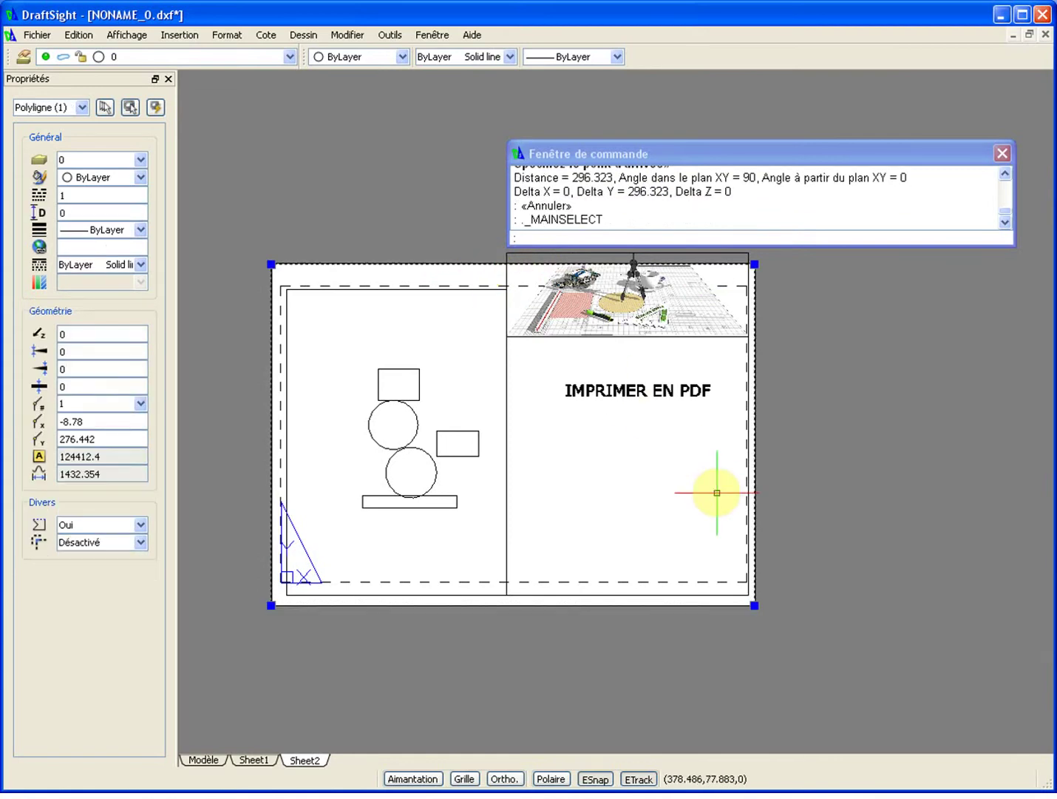
{"action": "key", "text": "Delete"}
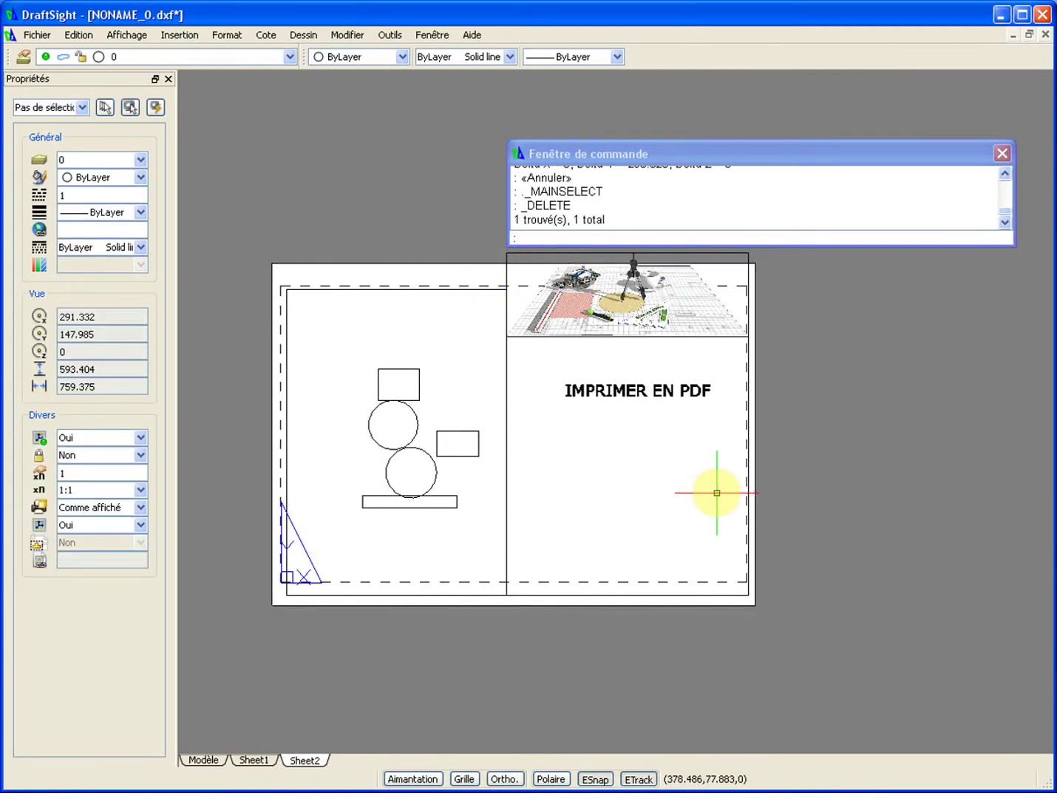
{"action": "left_click", "coordinate": [749, 260]}
{"action": "key", "text": "Escape"}
{"action": "left_click", "coordinate": [748, 384]}
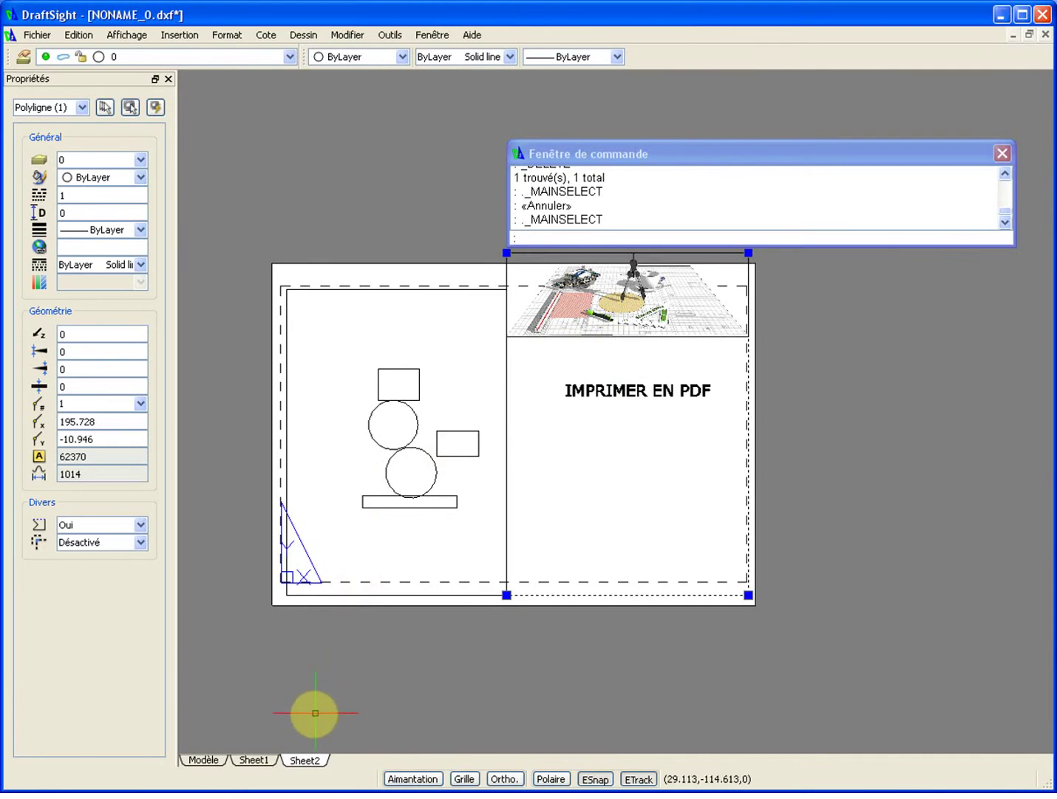
Create a new print configuration for Sheet2 based on Défaut and save it as PDF-A0.cfg, replacing the existing file.
{"action": "right_click", "coordinate": [311, 766]}
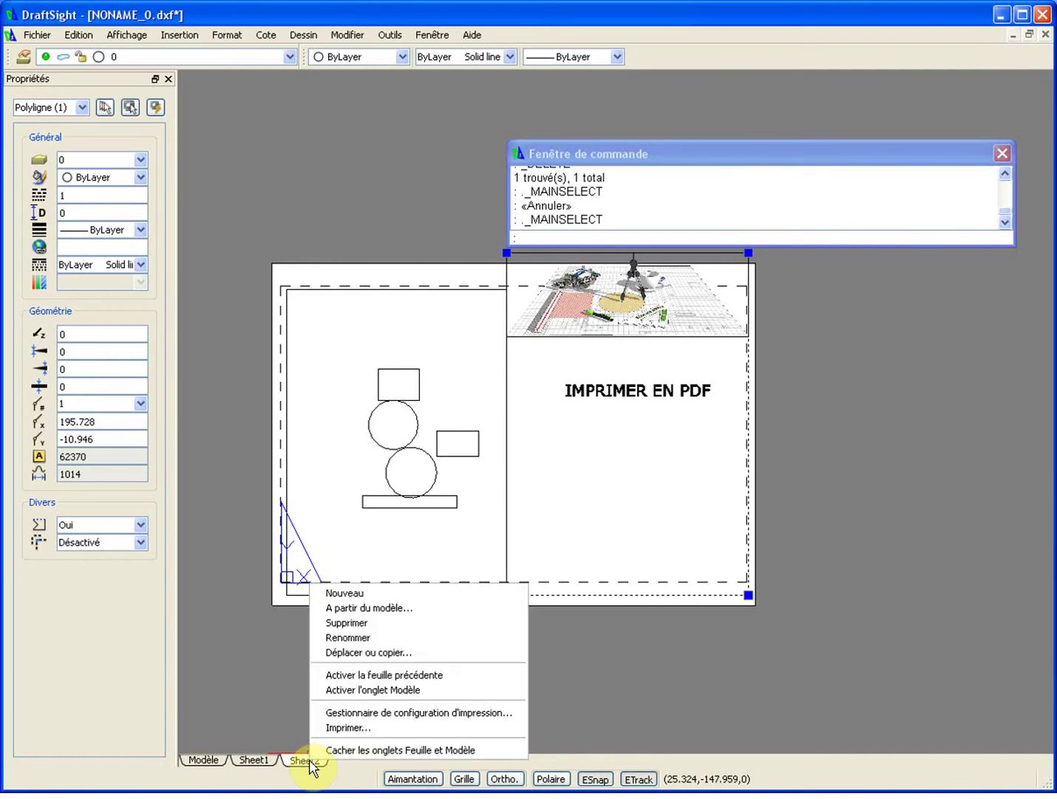
{"action": "left_click", "coordinate": [383, 712]}
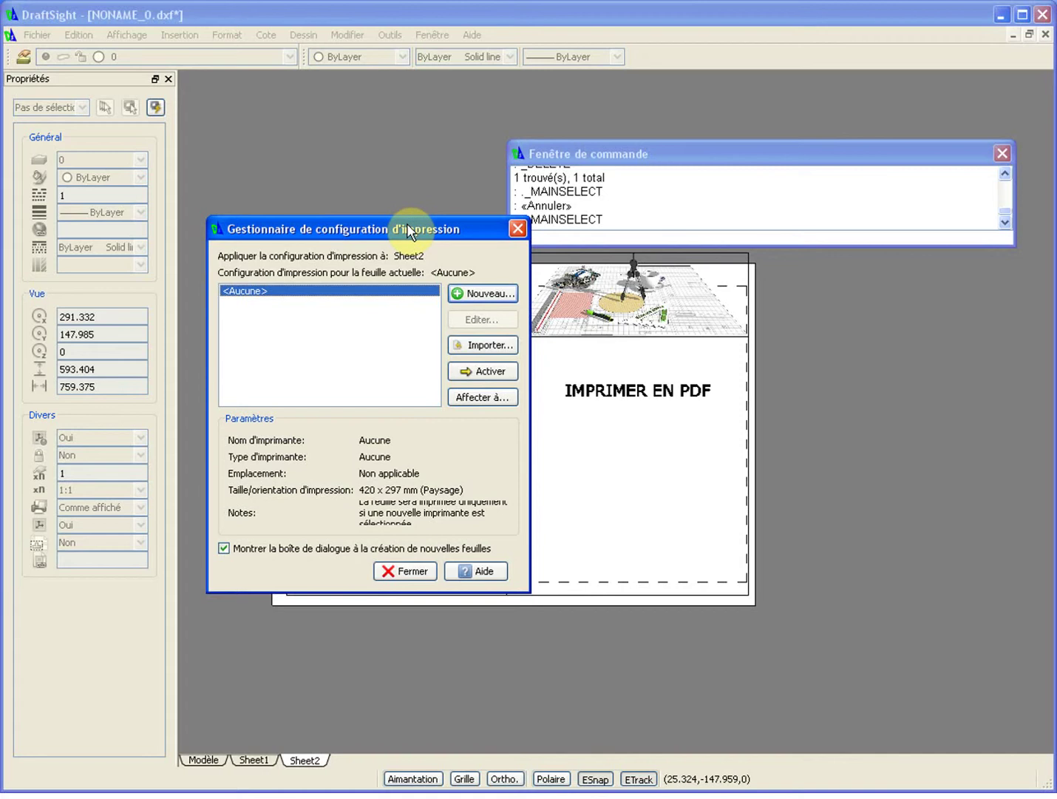
{"action": "left_click", "coordinate": [488, 294]}
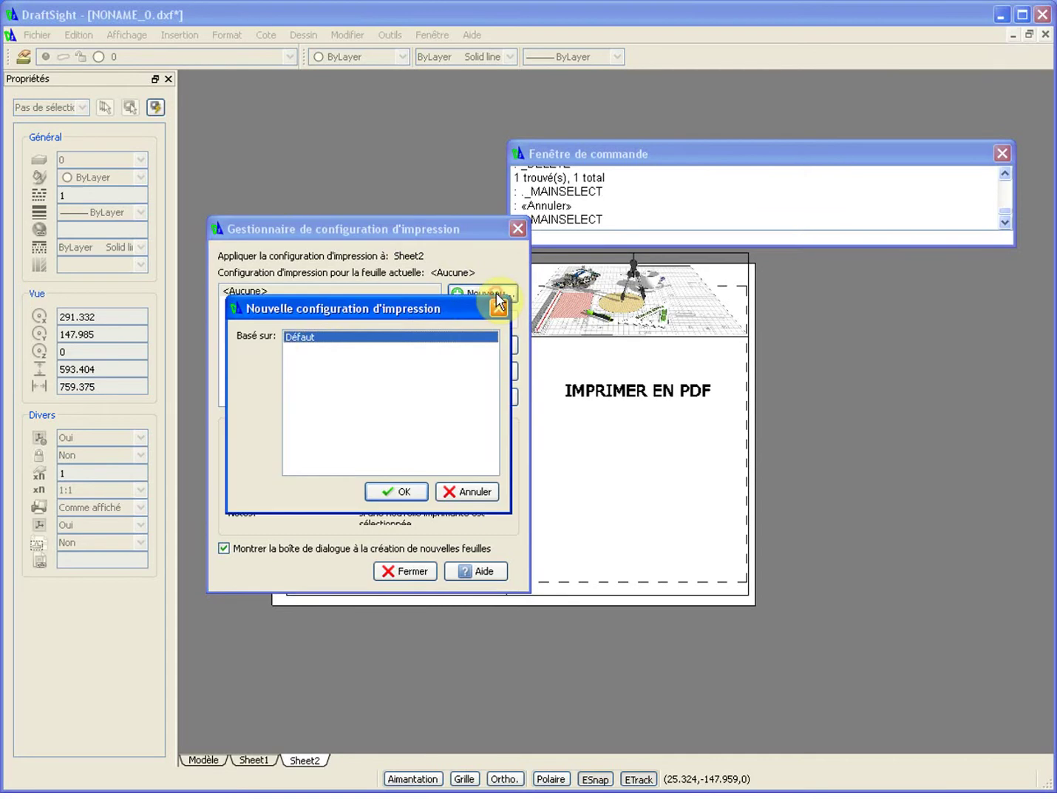
{"action": "left_click", "coordinate": [403, 493]}
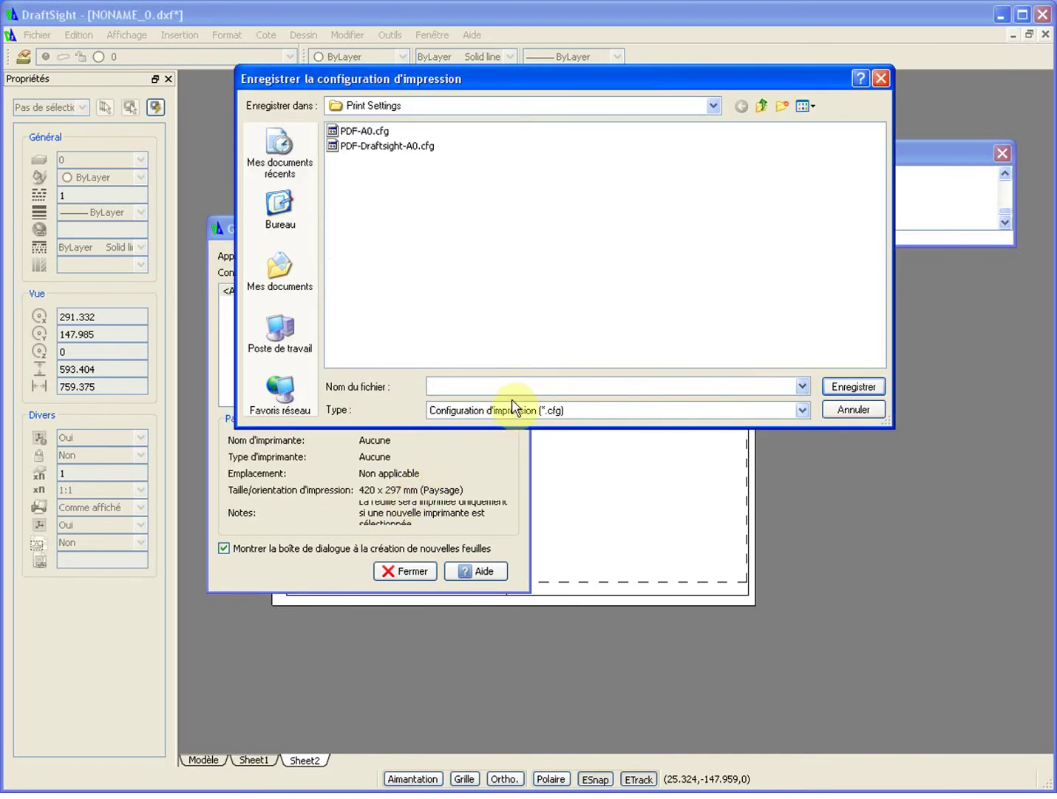
{"action": "left_click", "coordinate": [373, 130]}
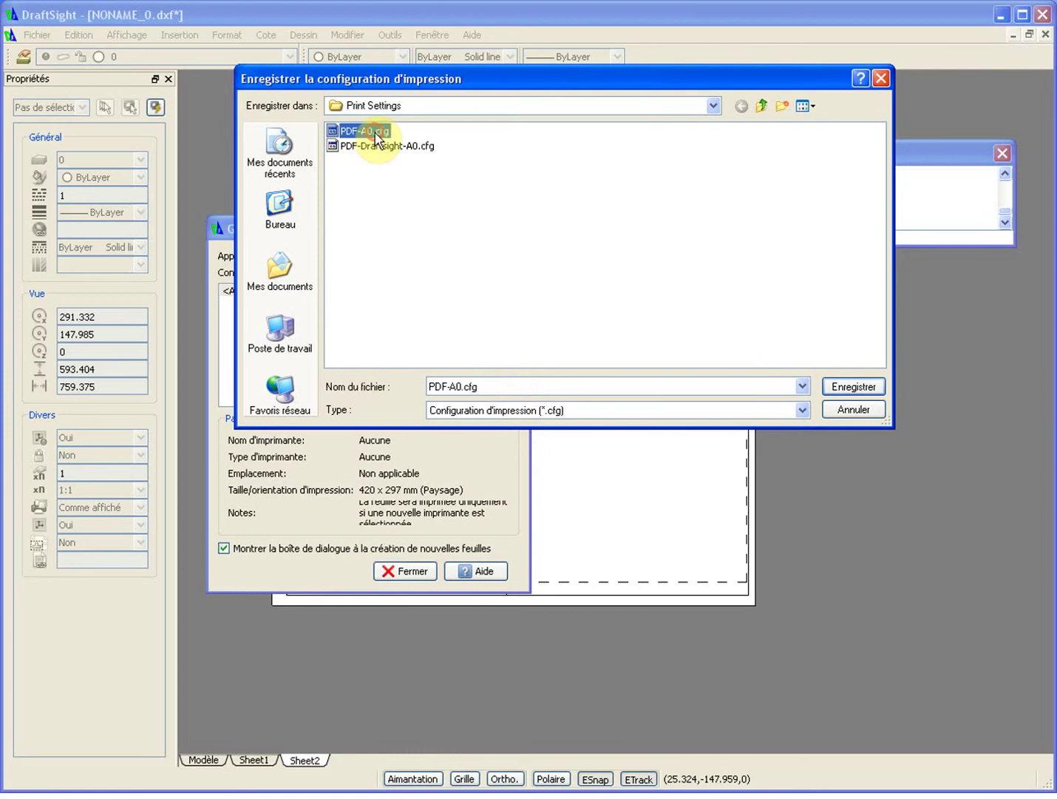
{"action": "left_click", "coordinate": [854, 386]}
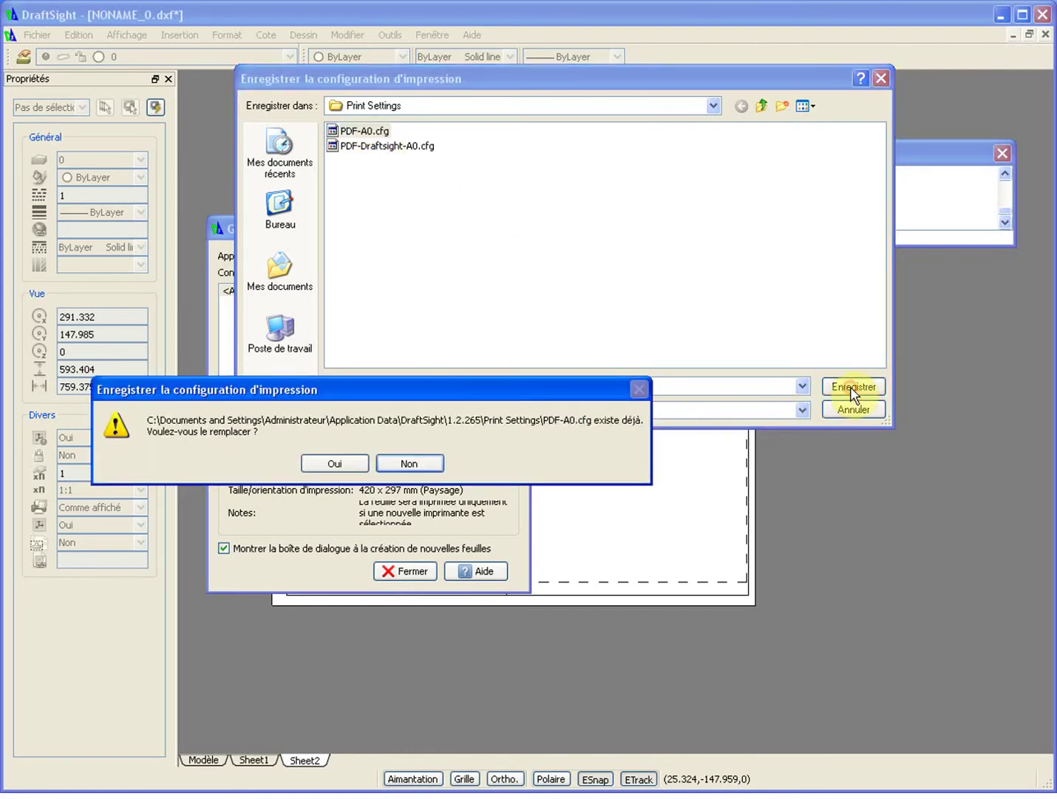
{"action": "left_click", "coordinate": [353, 465]}
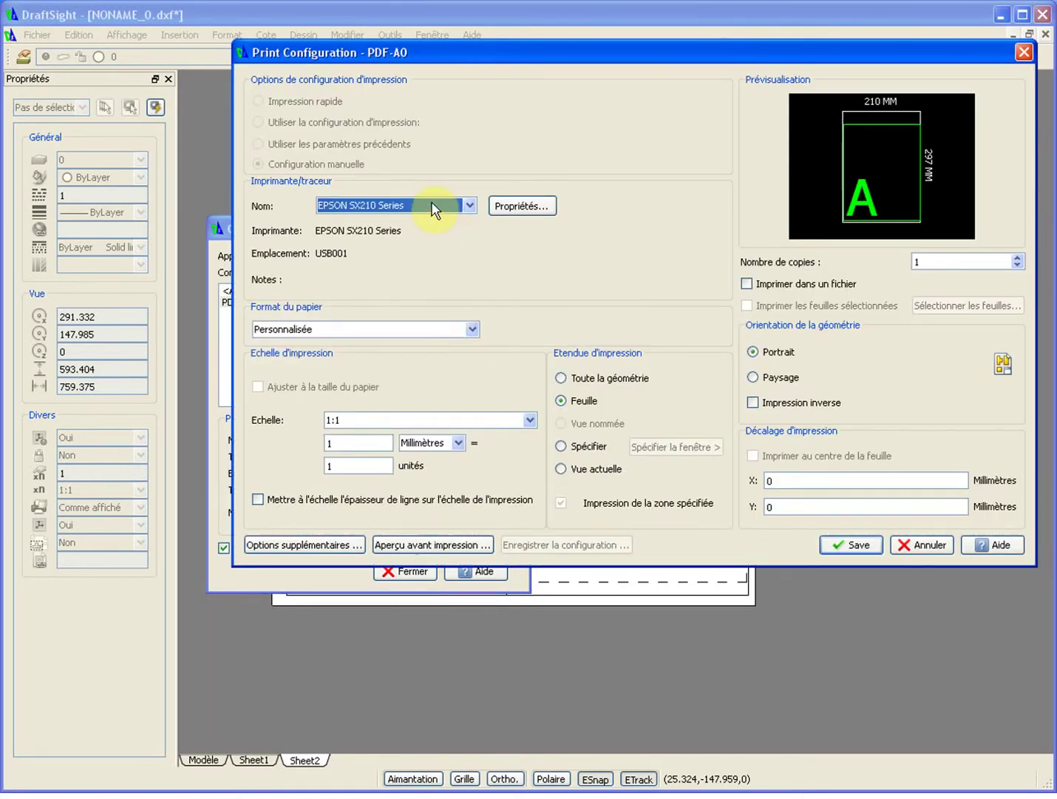
Set the configuration's printer to PDF and review the paper formats, keeping ISO expand A0 (1189.00 x 841.00 MM).
{"action": "left_click", "coordinate": [433, 207]}
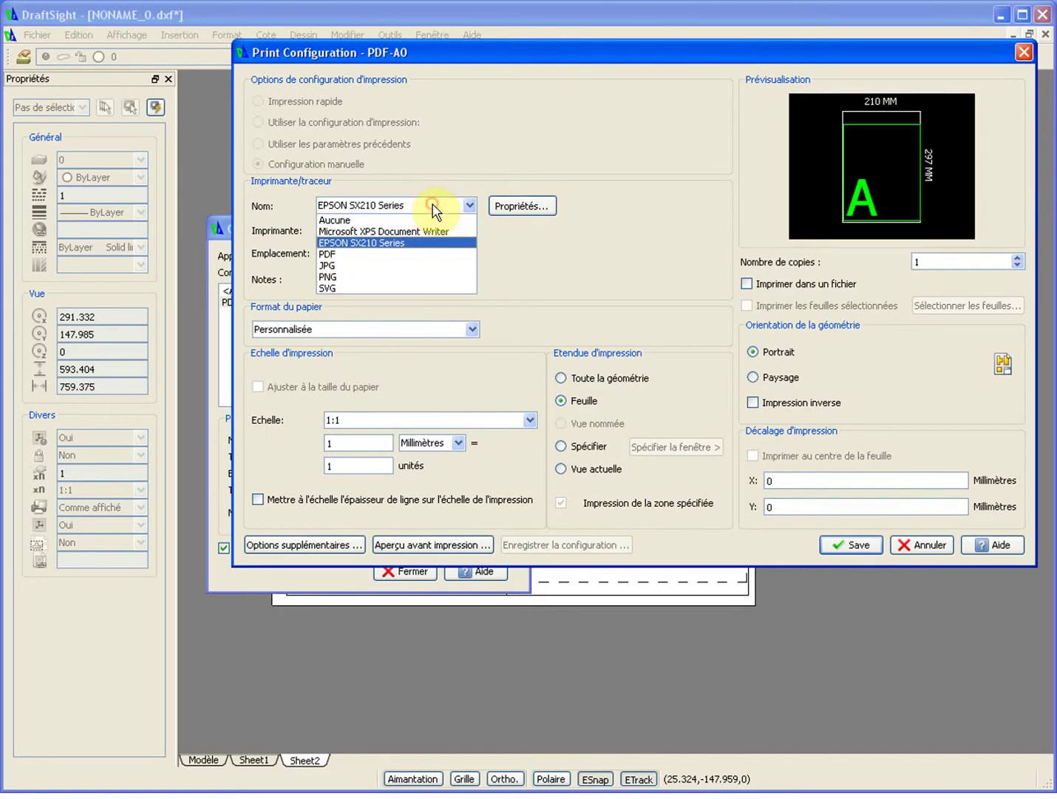
{"action": "left_click", "coordinate": [344, 256]}
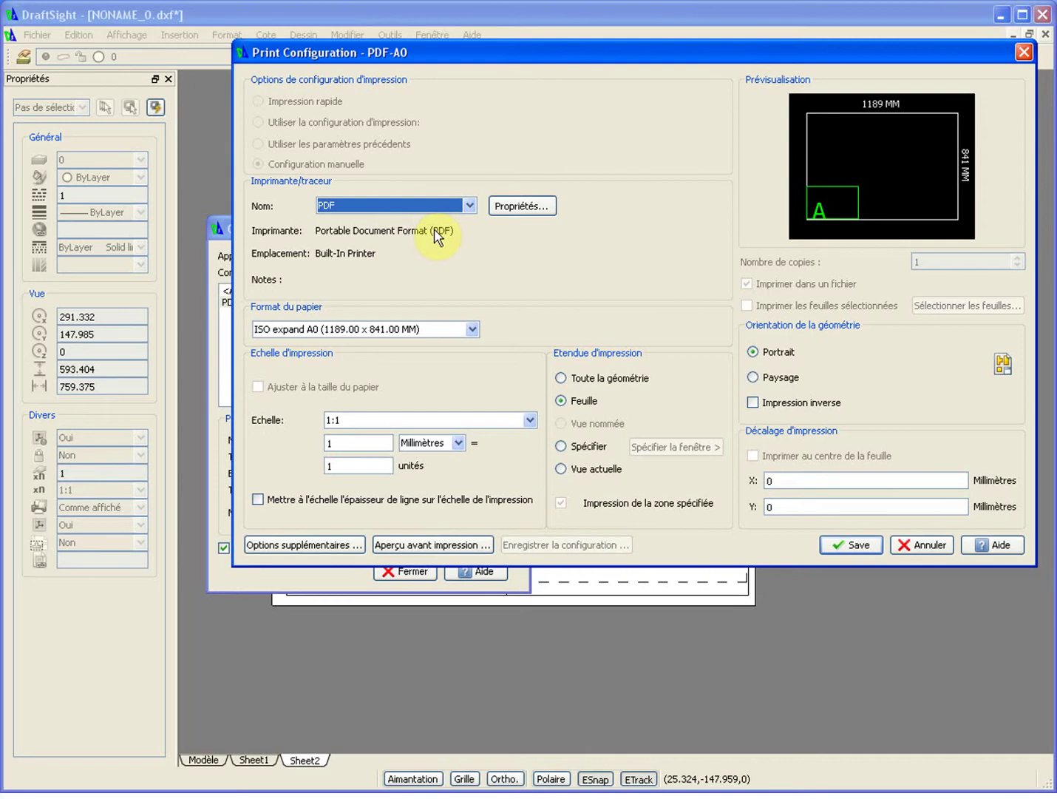
{"action": "left_click", "coordinate": [434, 326]}
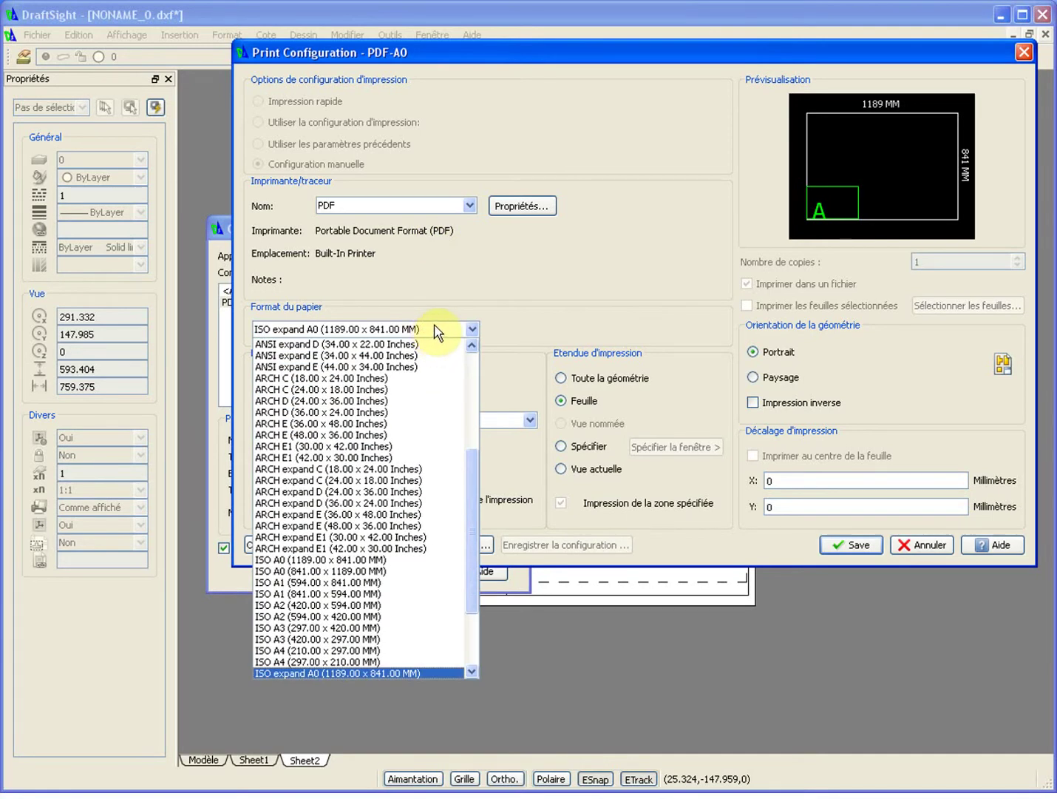
{"action": "left_click", "coordinate": [434, 325]}
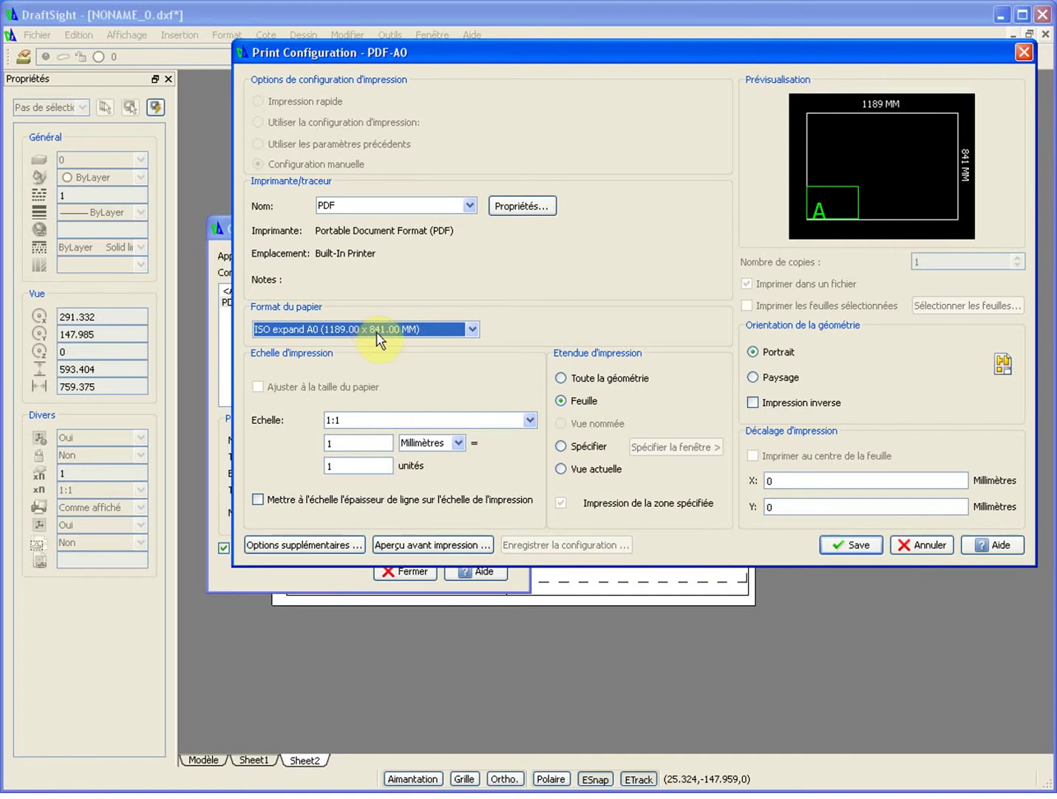
{"action": "left_click", "coordinate": [428, 327]}
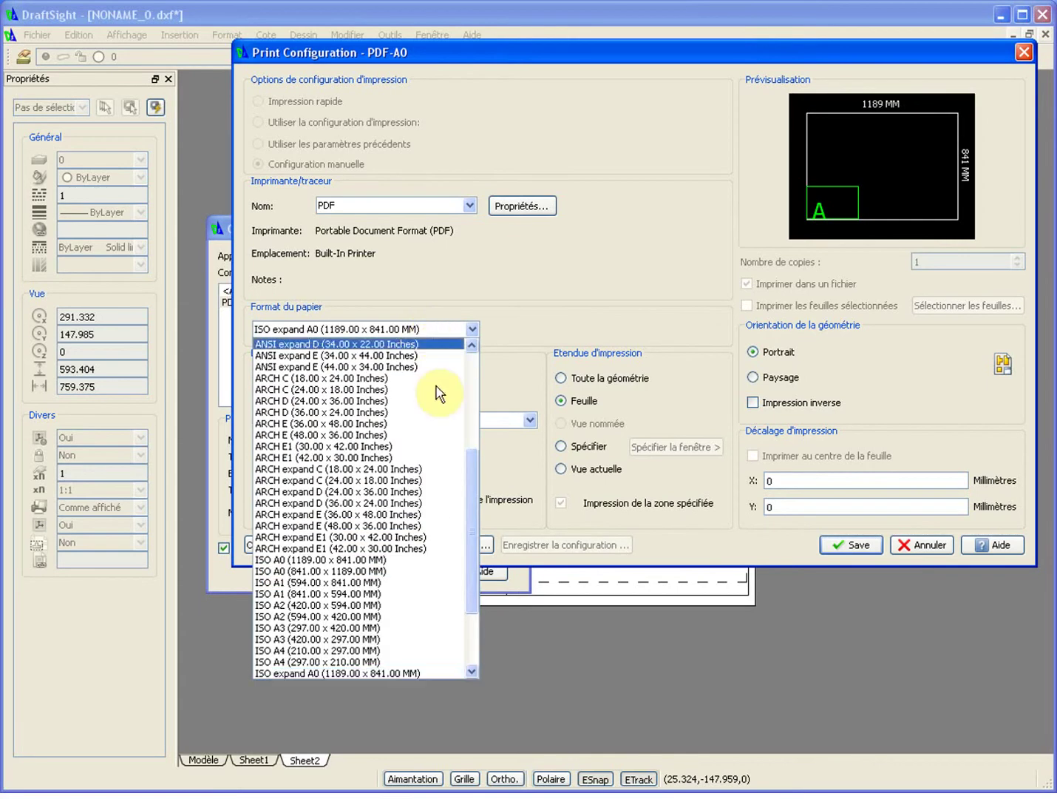
{"action": "left_click_drag", "start_coordinate": [471, 472], "coordinate": [473, 374]}
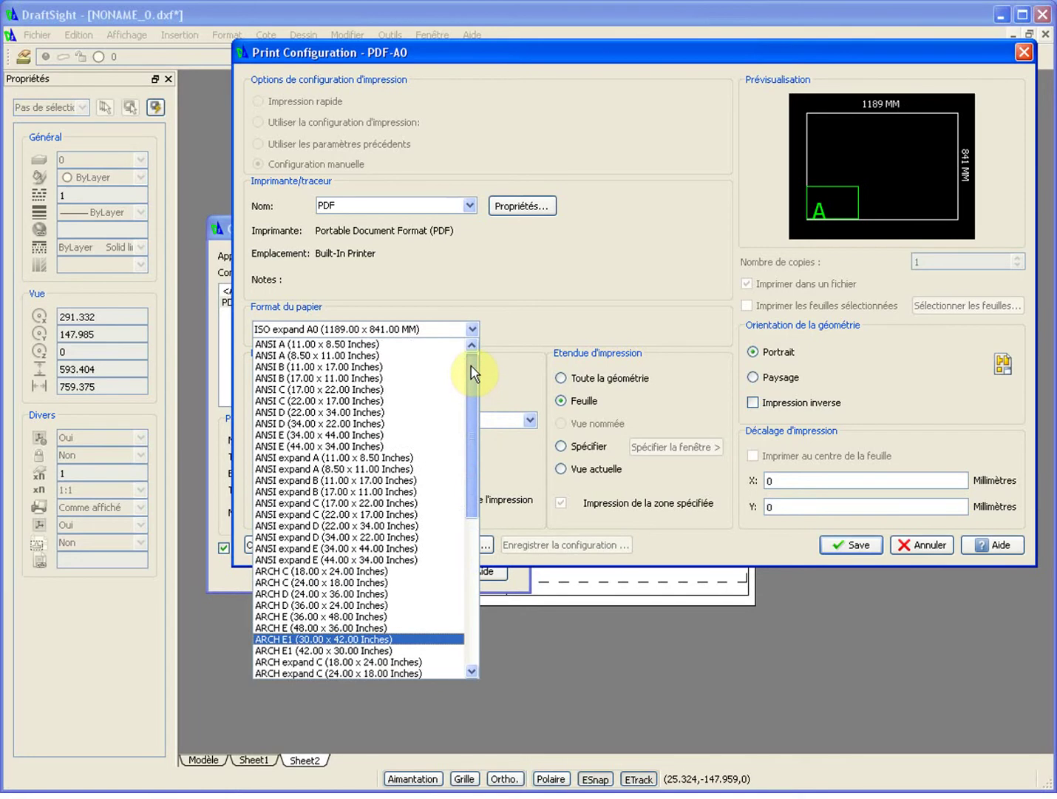
{"action": "scroll", "coordinate": [391, 403], "scroll_direction": "down", "scroll_amount": 9}
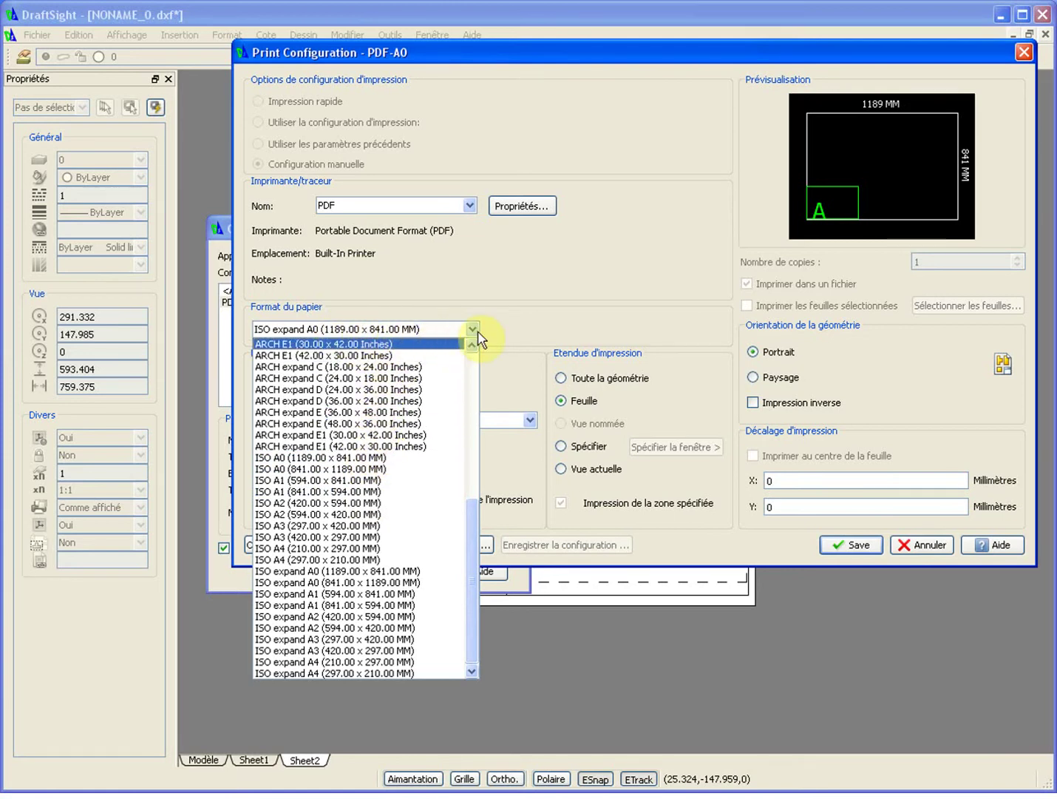
{"action": "left_click", "coordinate": [500, 327]}
Check the print-area margins of the ISO expand A0 (1189 x 841 mm) paper in the PDF printer's custom properties.
{"action": "left_click", "coordinate": [532, 209]}
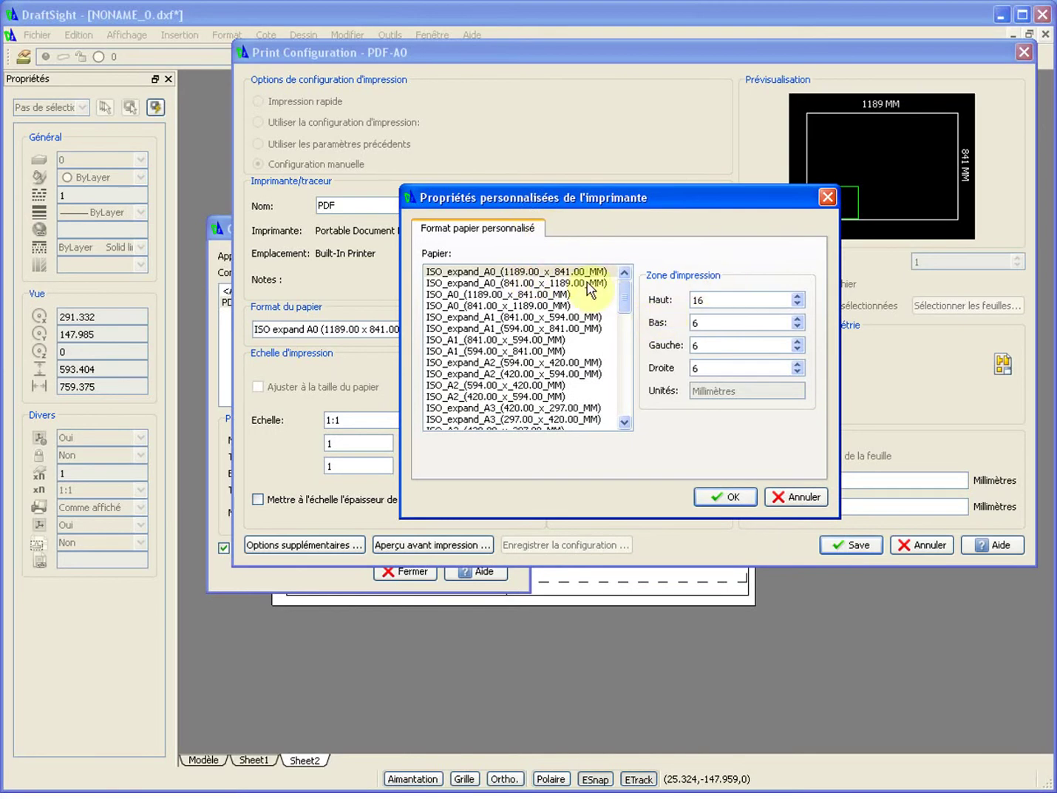
{"action": "mouse_move", "coordinate": [624, 293]}
{"action": "left_mouse_down"}
{"action": "mouse_move", "coordinate": [621, 406]}
{"action": "mouse_move", "coordinate": [621, 286]}
{"action": "left_mouse_up"}
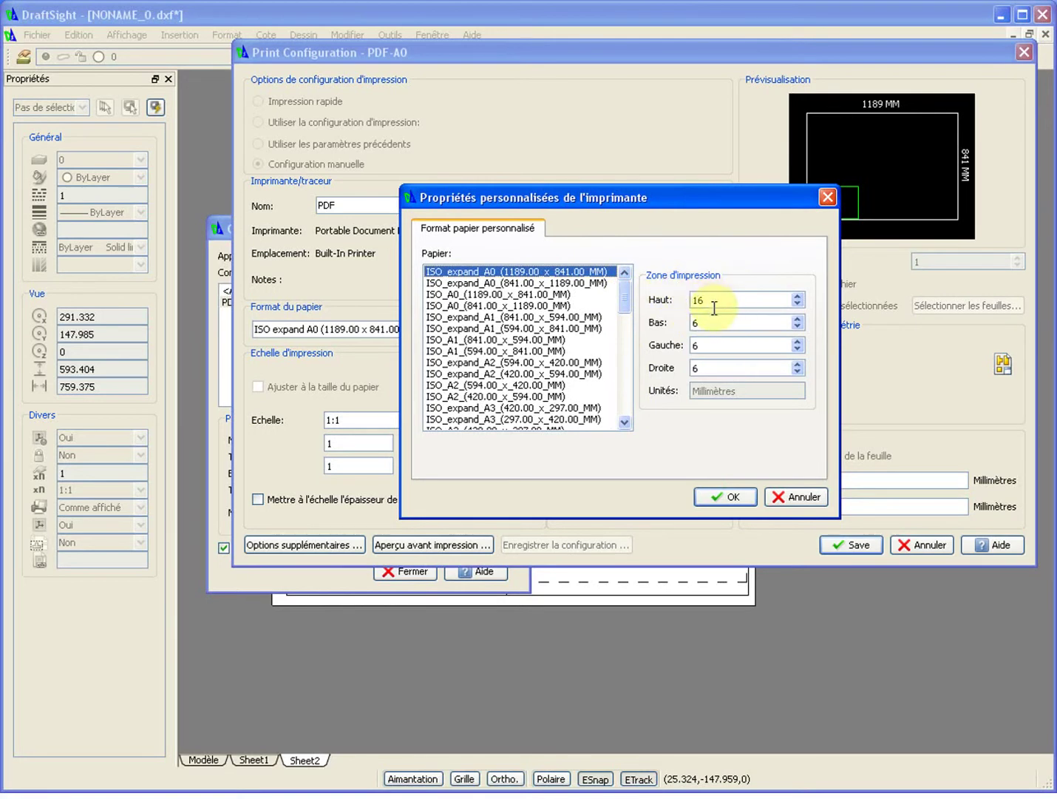
{"action": "left_click", "coordinate": [730, 497]}
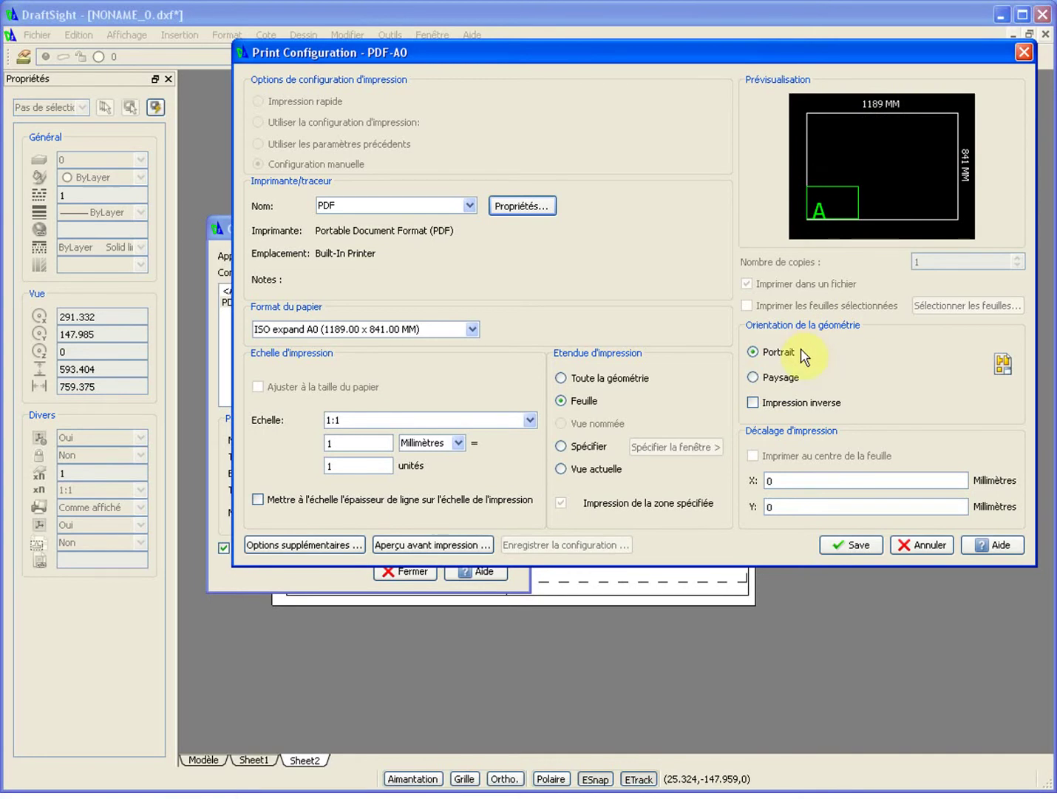
Save the print configuration, activate PDF-A0 for Sheet2 and close the configuration manager.
{"action": "left_click", "coordinate": [851, 549]}
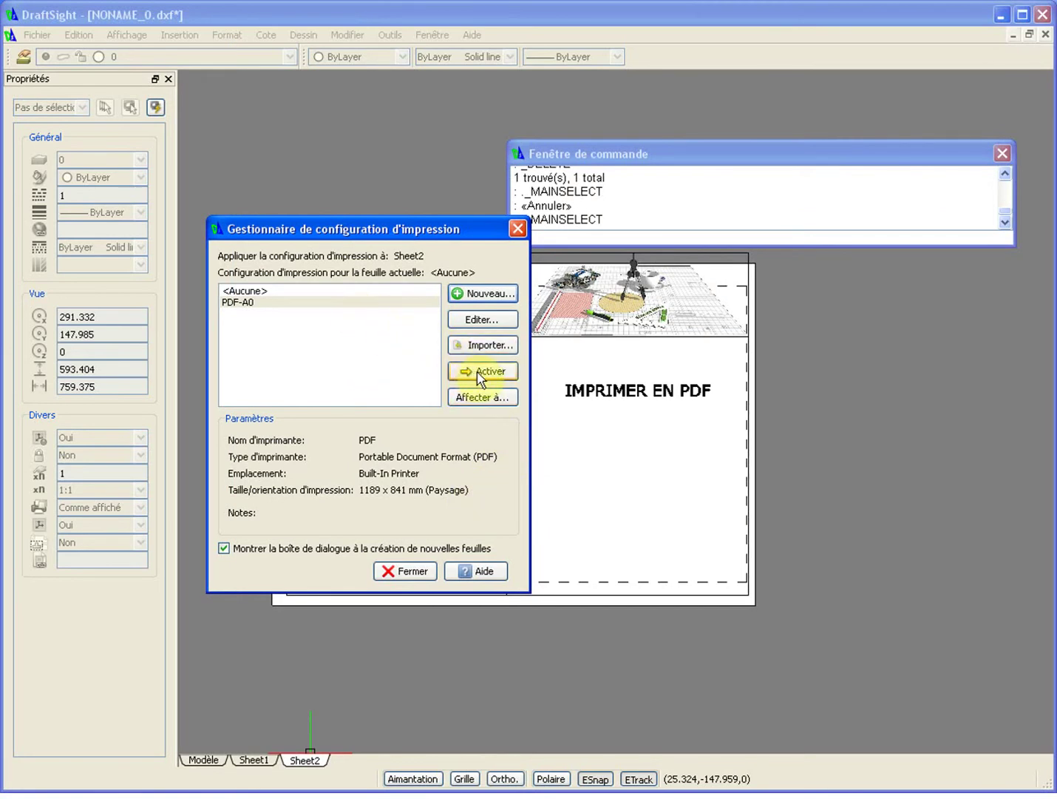
{"action": "left_click", "coordinate": [406, 571]}
{"action": "scroll", "coordinate": [576, 484], "scroll_direction": "down", "scroll_amount": 5}
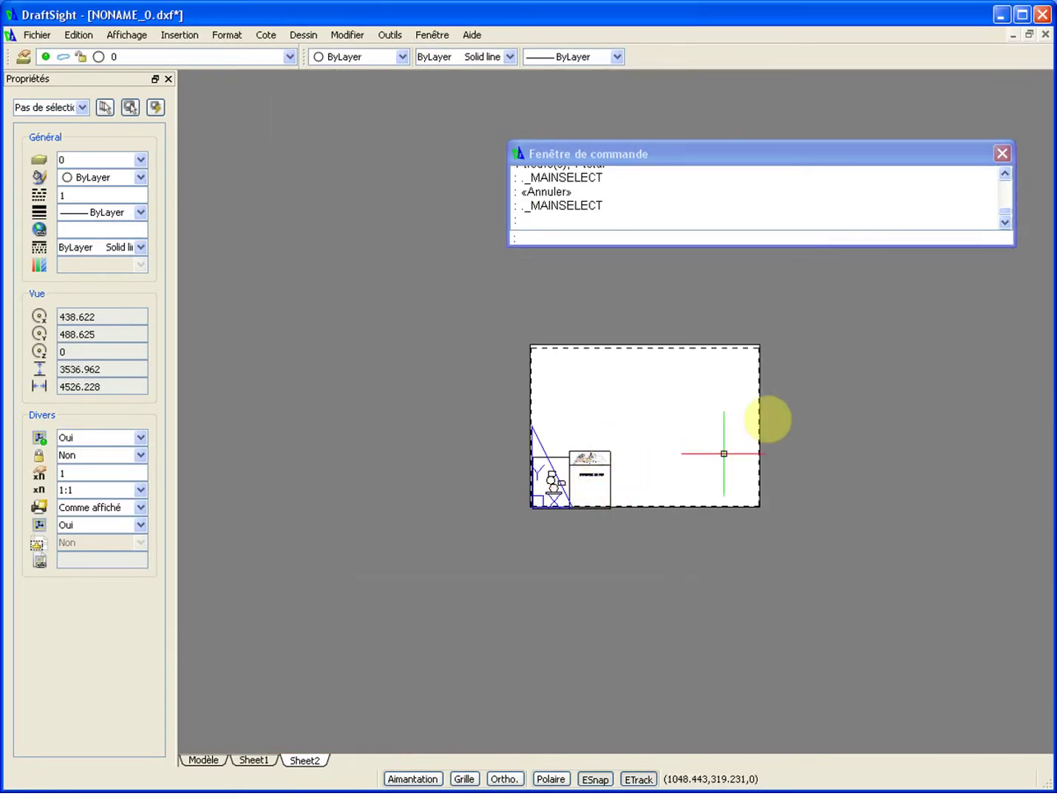
Move the viewport and title block together from the lower-left to the lower-right corner of Sheet2's printable area.
{"action": "scroll", "coordinate": [748, 432], "scroll_direction": "up", "scroll_amount": 3}
{"action": "scroll", "coordinate": [408, 346], "scroll_direction": "up", "scroll_amount": 2}
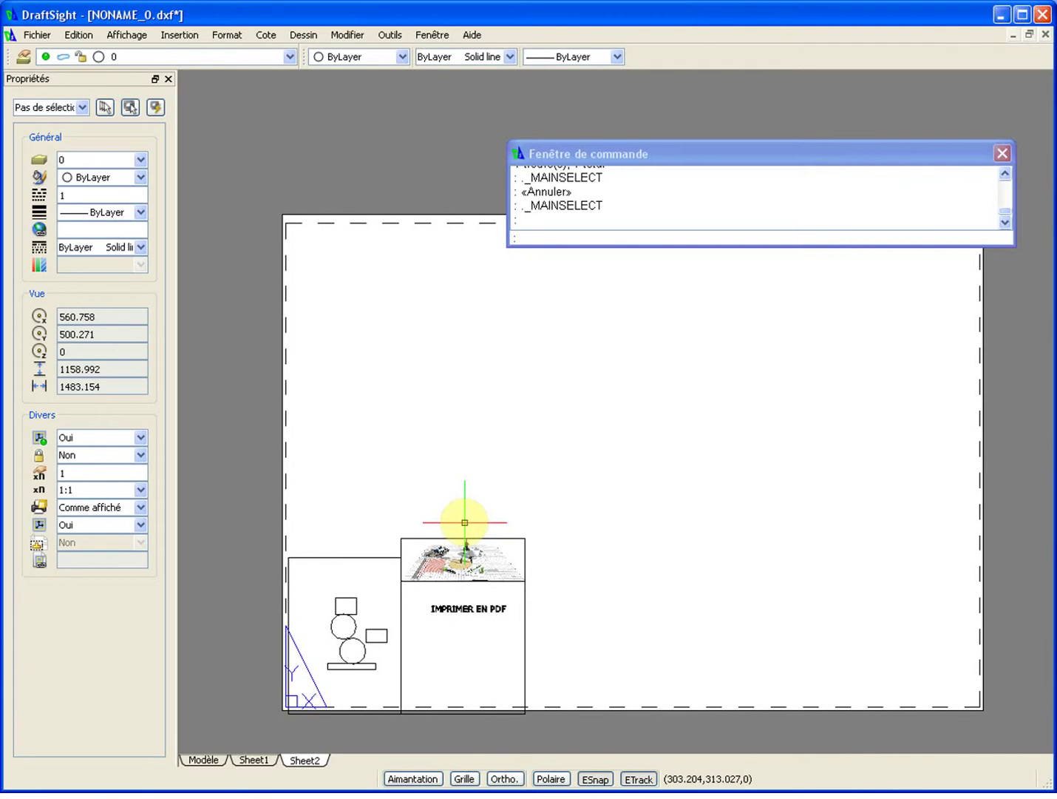
{"action": "key", "text": "Escape"}
{"action": "type", "text": "dp"}
{"action": "key", "text": "Return"}
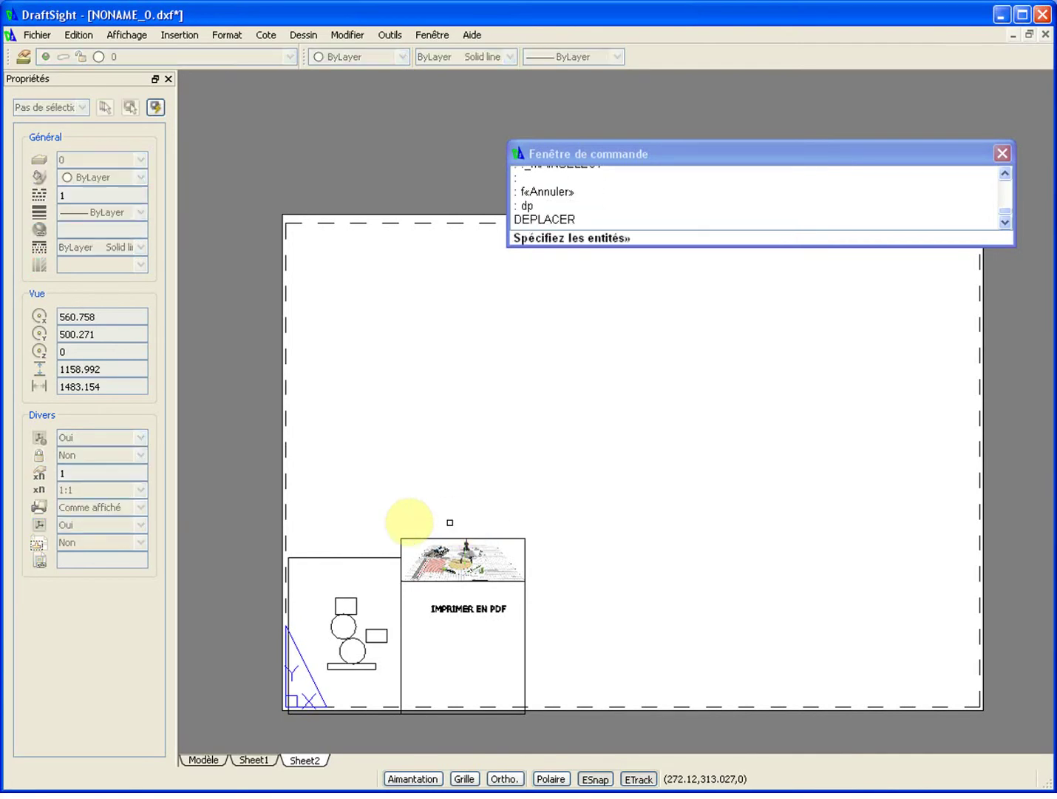
{"action": "left_click", "coordinate": [256, 489]}
{"action": "left_click", "coordinate": [586, 736]}
{"action": "key", "text": "Return"}
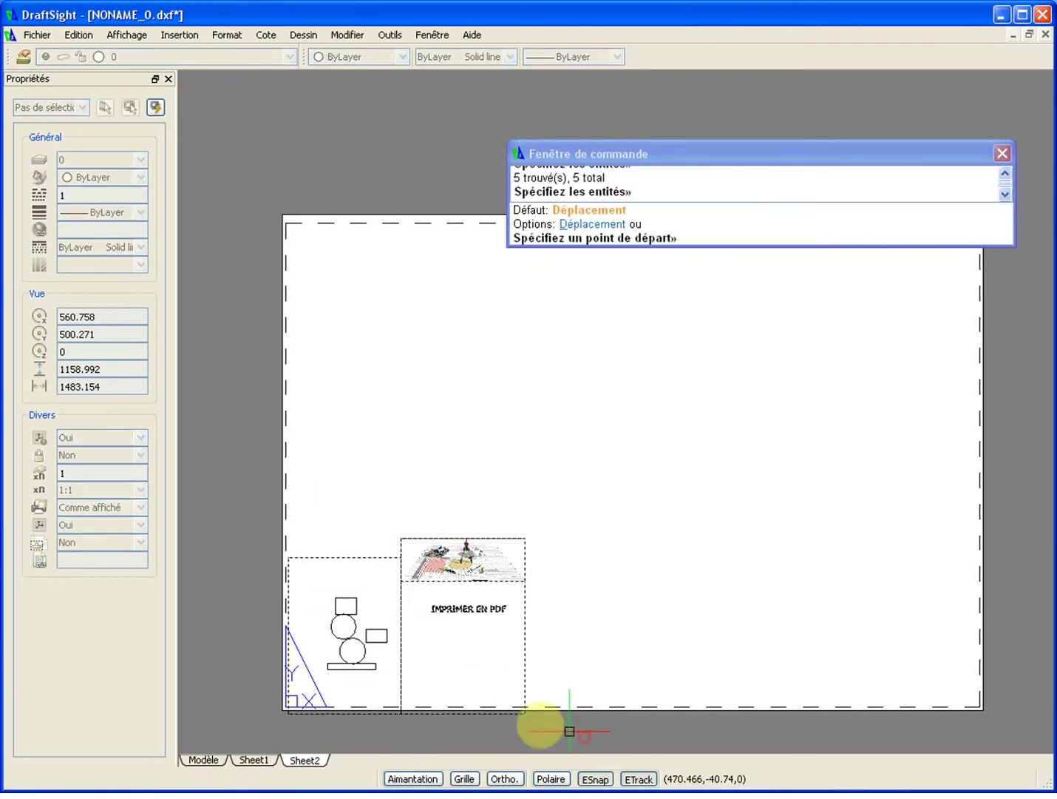
{"action": "left_click", "coordinate": [524, 710]}
{"action": "scroll", "coordinate": [966, 712], "scroll_direction": "up", "scroll_amount": 2}
{"action": "scroll", "coordinate": [966, 712], "scroll_direction": "up", "scroll_amount": 10}
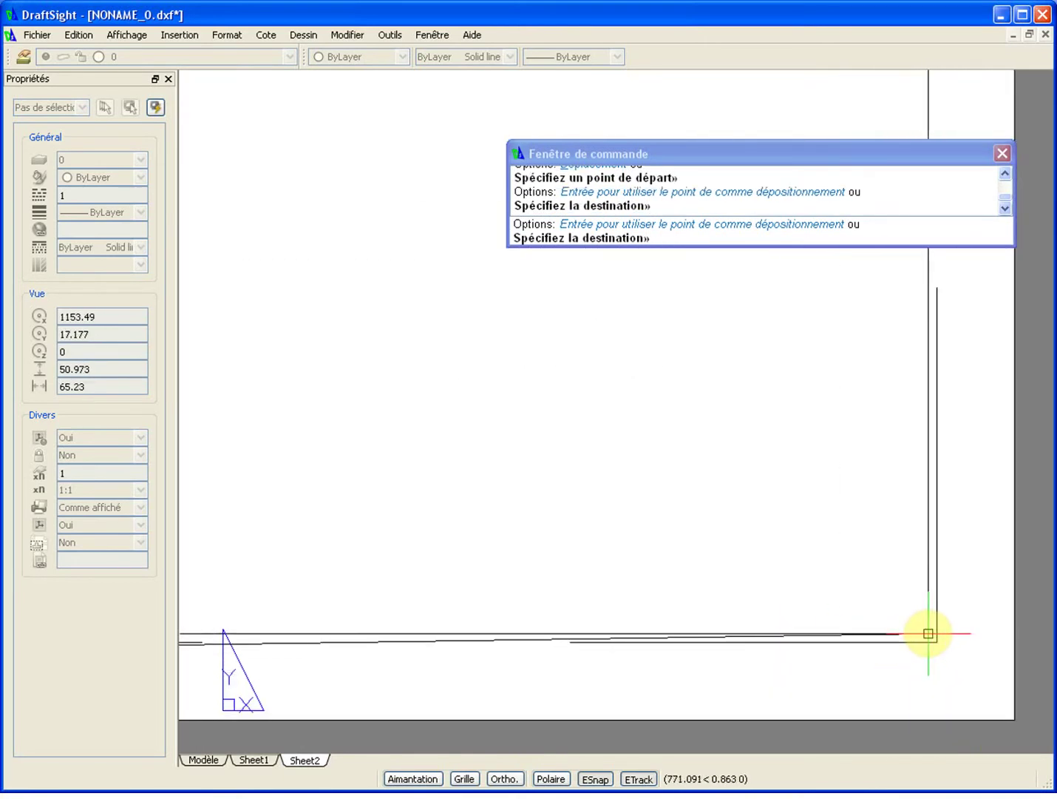
{"action": "left_click", "coordinate": [932, 634]}
{"action": "left_click", "coordinate": [941, 640]}
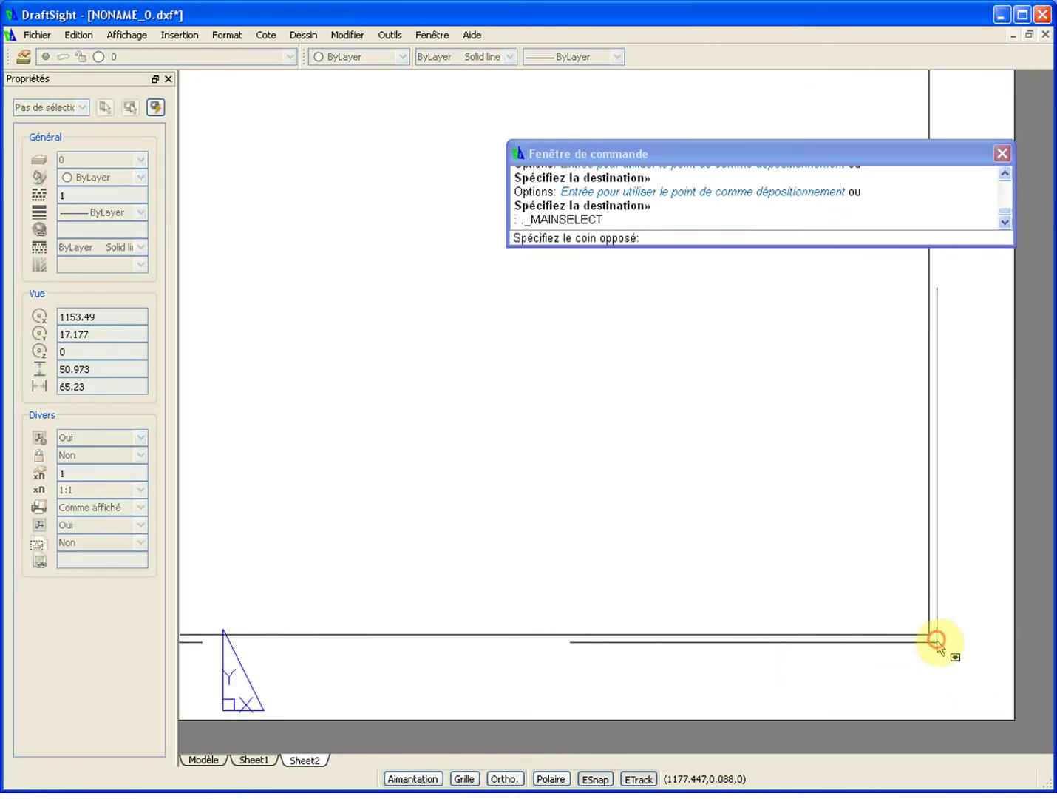
{"action": "scroll", "coordinate": [940, 640], "scroll_direction": "down", "scroll_amount": 12}
{"action": "key", "text": "Escape"}
{"action": "middle_click_drag", "start_coordinate": [889, 483], "coordinate": [860, 568]}
{"action": "scroll", "coordinate": [860, 568], "scroll_direction": "down", "scroll_amount": 2}
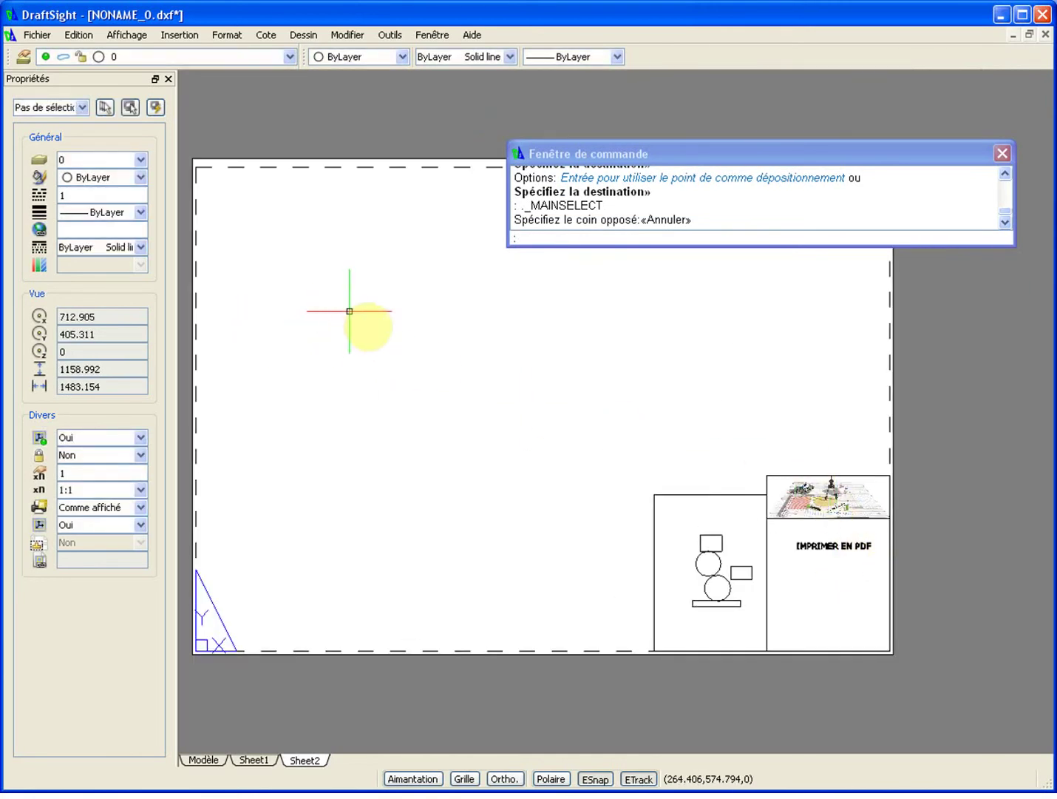
Stretch the viewport's upper-left corner to just inside the upper-left corner of Sheet2's printable area.
{"action": "left_click", "coordinate": [703, 494]}
{"action": "left_click", "coordinate": [654, 494]}
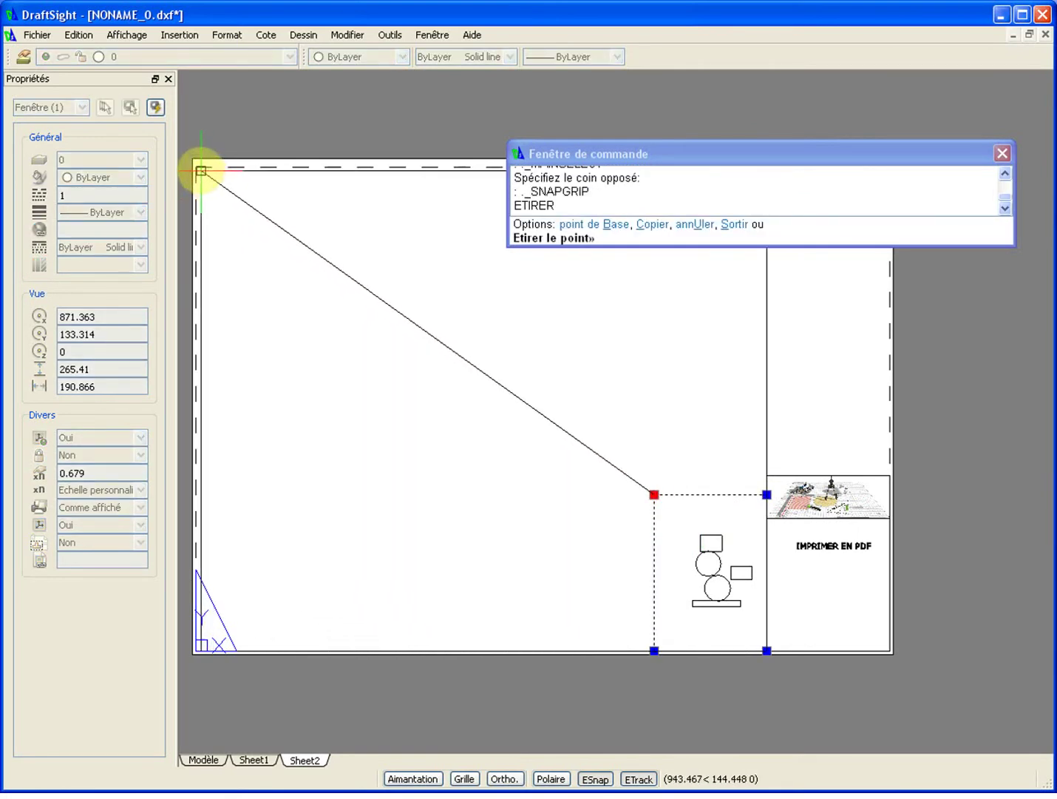
{"action": "left_click", "coordinate": [206, 175]}
Activate the enlarged viewport, enlarge its shapes to a scale of about 1.657, reposition them within the frame and return to the sheet.
{"action": "double_click", "coordinate": [443, 377]}
{"action": "scroll", "coordinate": [445, 375], "scroll_direction": "down", "scroll_amount": 5}
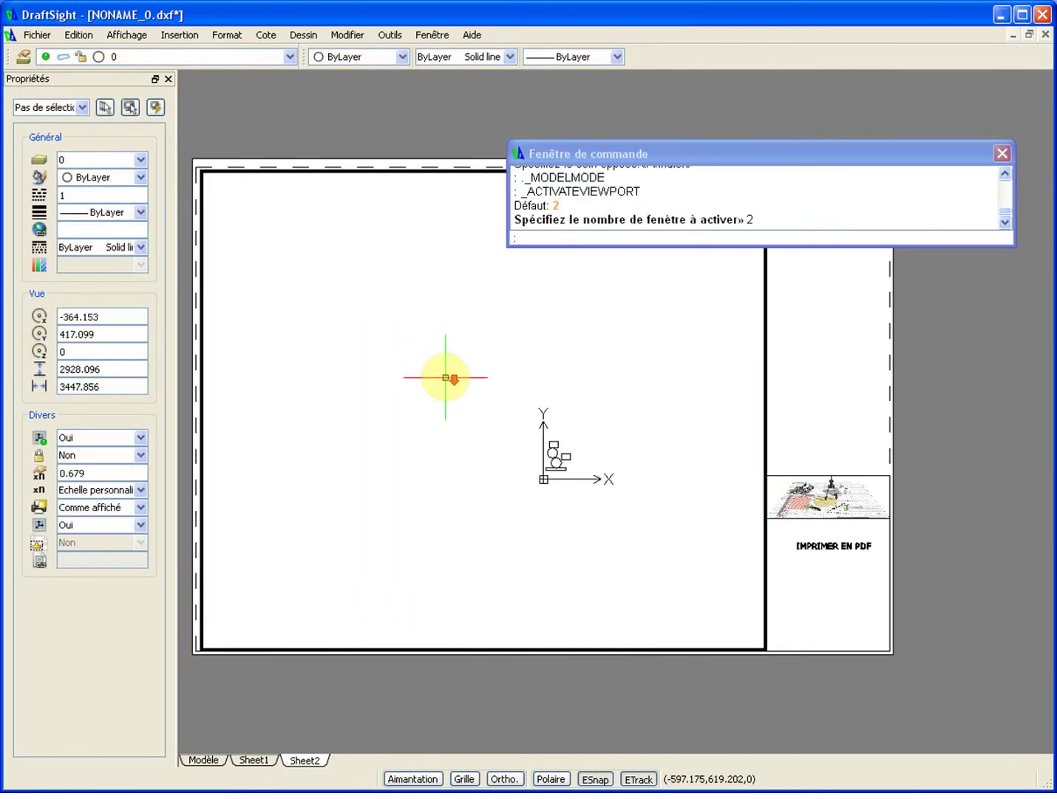
{"action": "scroll", "coordinate": [510, 413], "scroll_direction": "up", "scroll_amount": 8}
{"action": "scroll", "coordinate": [526, 453], "scroll_direction": "up", "scroll_amount": 4}
{"action": "scroll", "coordinate": [519, 456], "scroll_direction": "down", "scroll_amount": 4}
{"action": "scroll", "coordinate": [569, 408], "scroll_direction": "down", "scroll_amount": 2}
{"action": "scroll", "coordinate": [580, 411], "scroll_direction": "up", "scroll_amount": 5}
{"action": "scroll", "coordinate": [559, 406], "scroll_direction": "down", "scroll_amount": 2}
{"action": "mouse_move", "coordinate": [548, 406]}
{"action": "middle_mouse_down"}
{"action": "mouse_move", "coordinate": [584, 425]}
{"action": "mouse_move", "coordinate": [539, 431]}
{"action": "middle_mouse_up"}
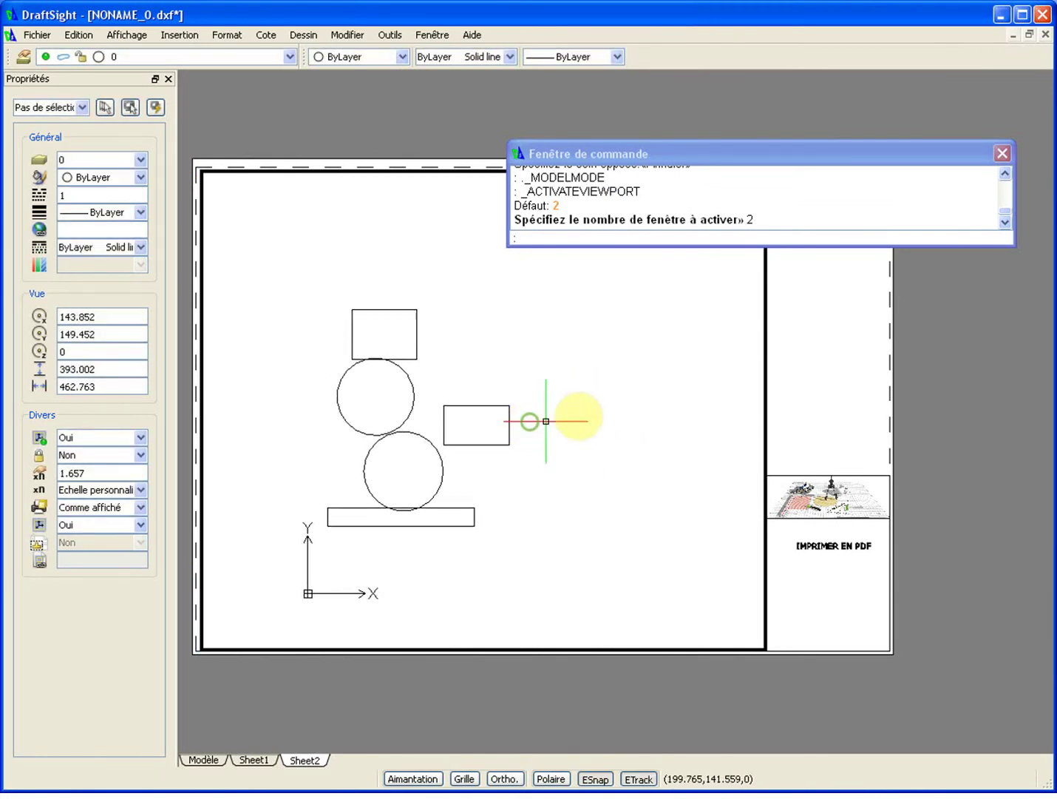
{"action": "double_click", "coordinate": [784, 416]}
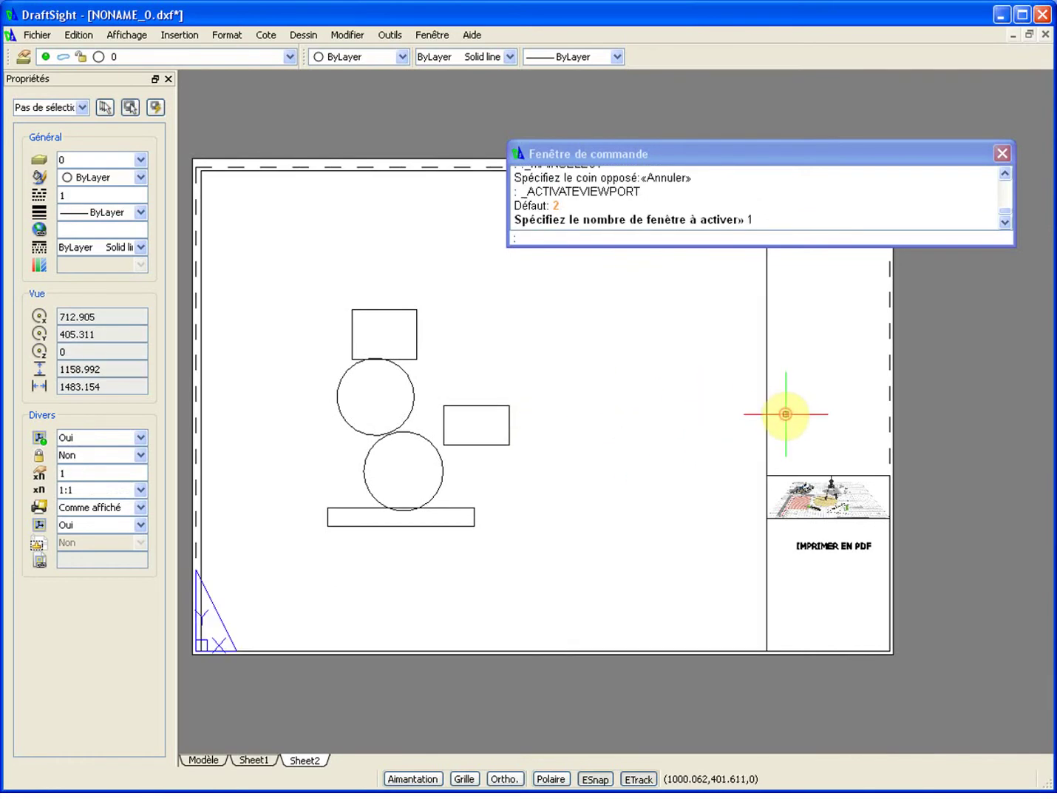
Draw a rectangular border from the upper-left to the lower-right corner of Sheet2's dashed print margins.
{"action": "scroll", "coordinate": [821, 439], "scroll_direction": "down", "scroll_amount": 2}
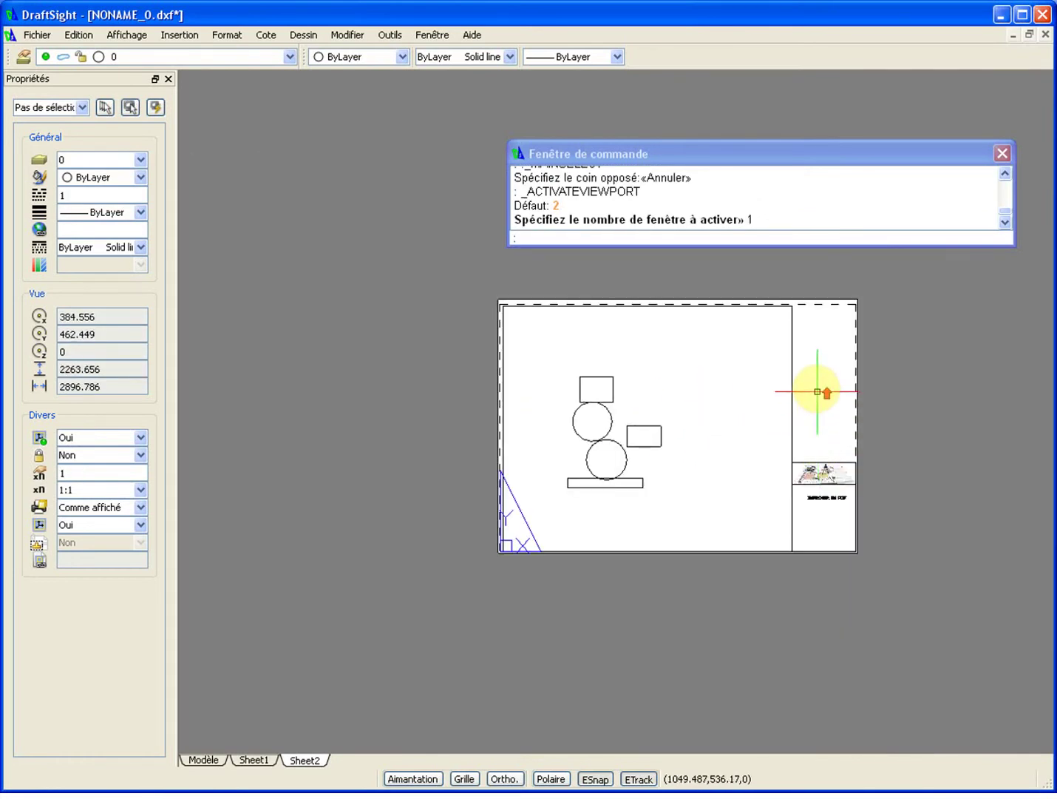
{"action": "scroll", "coordinate": [819, 387], "scroll_direction": "up", "scroll_amount": 2}
{"action": "scroll", "coordinate": [313, 242], "scroll_direction": "up", "scroll_amount": 10}
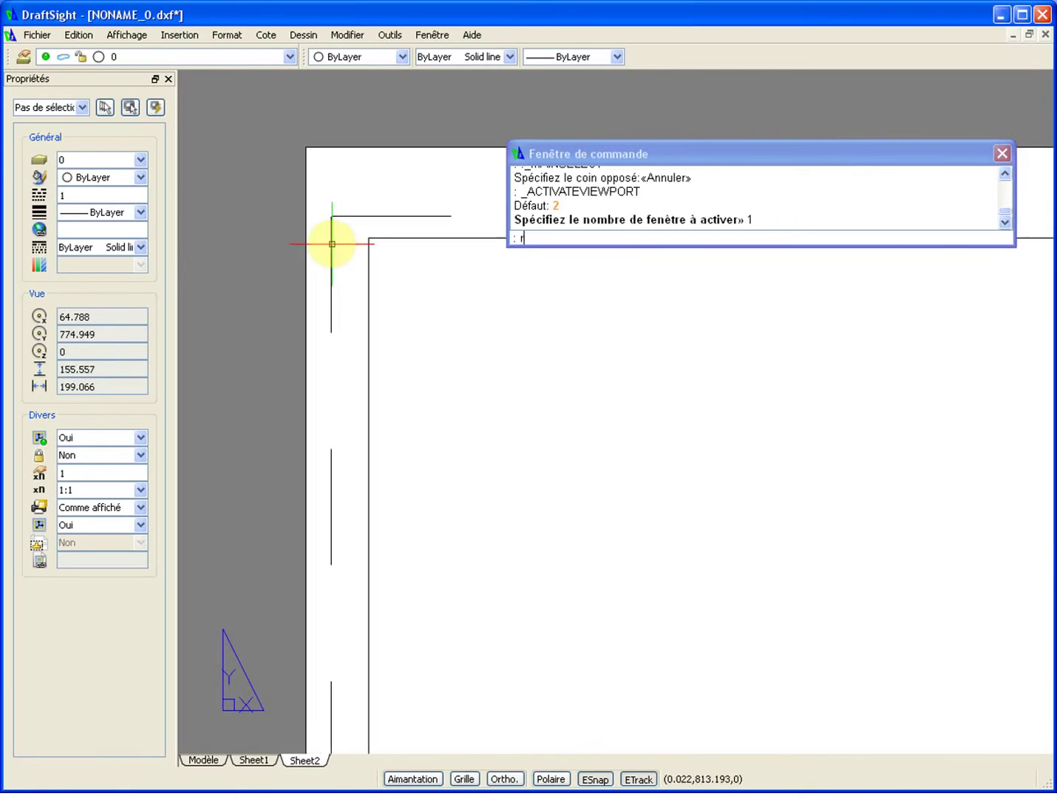
{"action": "key", "text": "Return"}
{"action": "scroll", "coordinate": [335, 218], "scroll_direction": "up", "scroll_amount": 4}
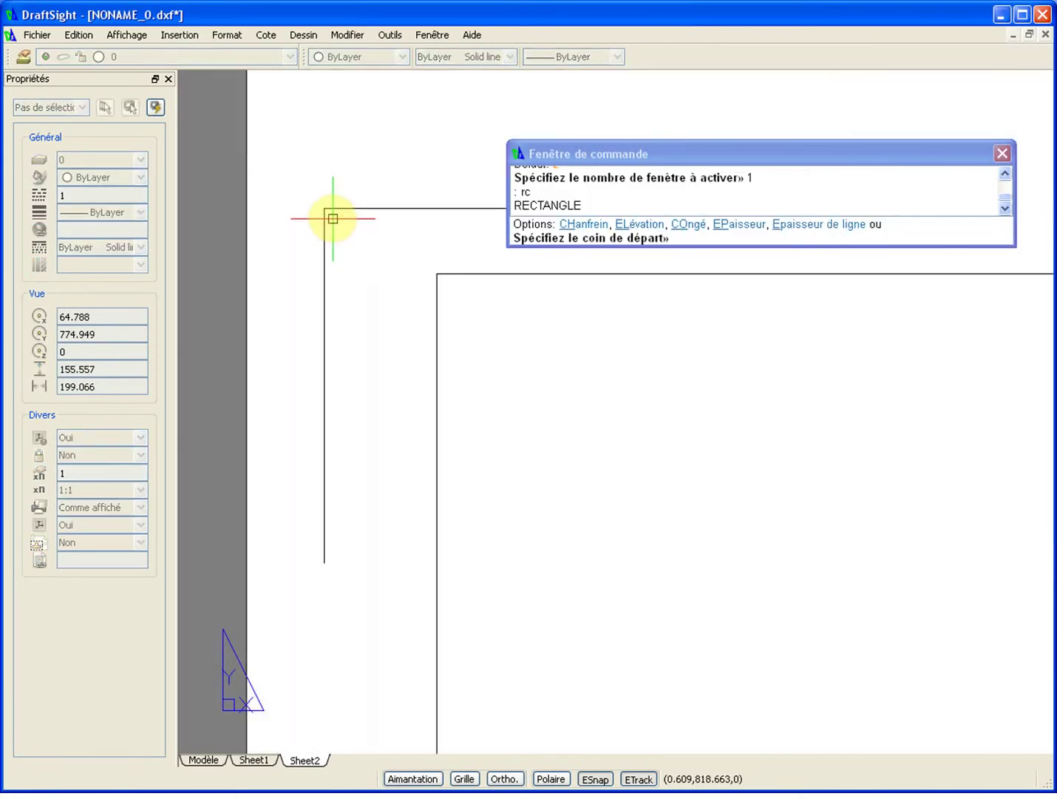
{"action": "left_click", "coordinate": [330, 213]}
{"action": "scroll", "coordinate": [490, 392], "scroll_direction": "down", "scroll_amount": 15}
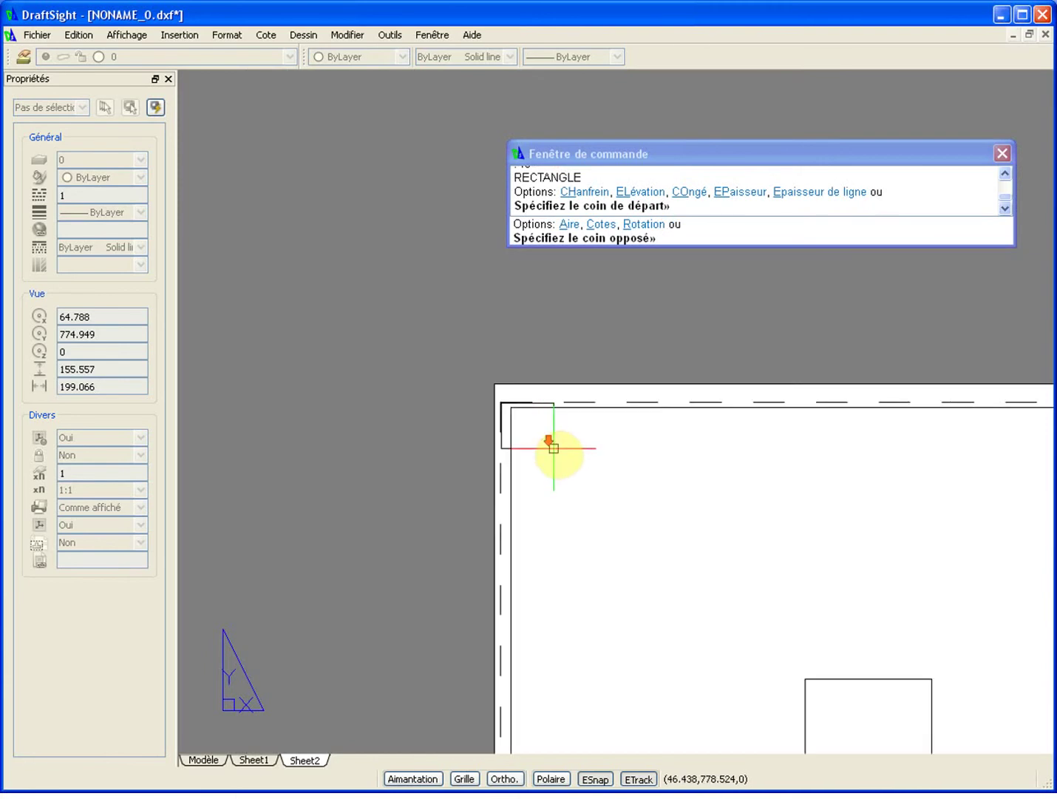
{"action": "scroll", "coordinate": [880, 682], "scroll_direction": "up", "scroll_amount": 6}
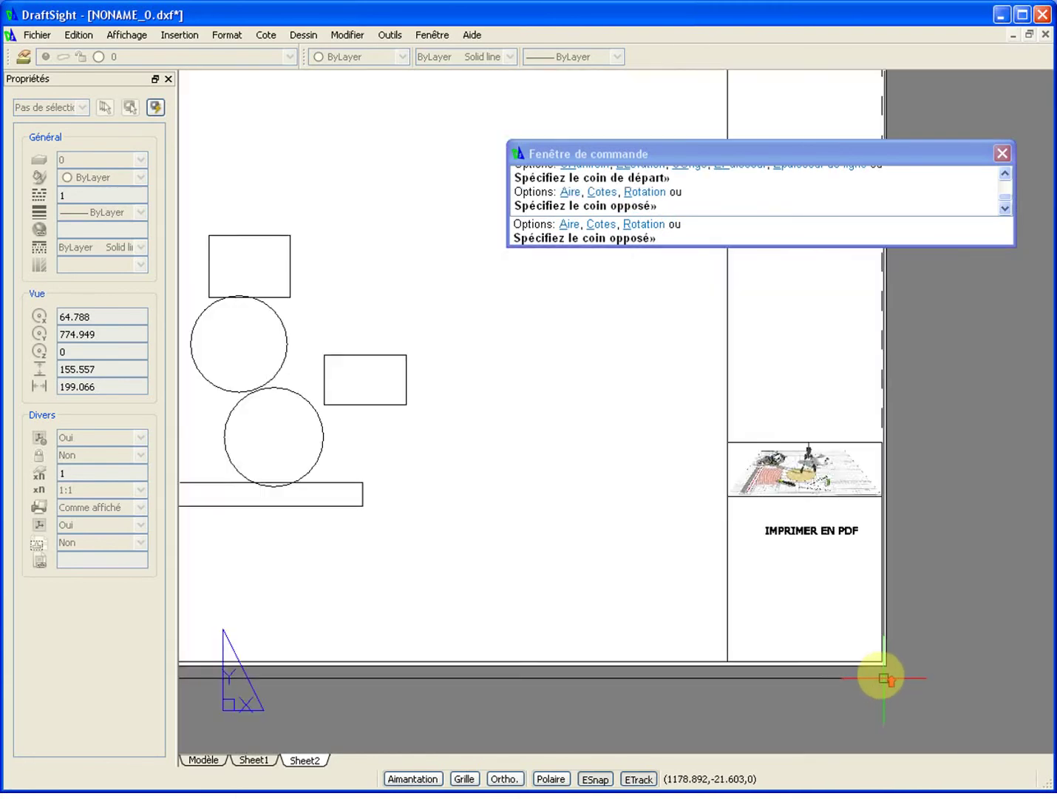
{"action": "scroll", "coordinate": [883, 663], "scroll_direction": "up", "scroll_amount": 9}
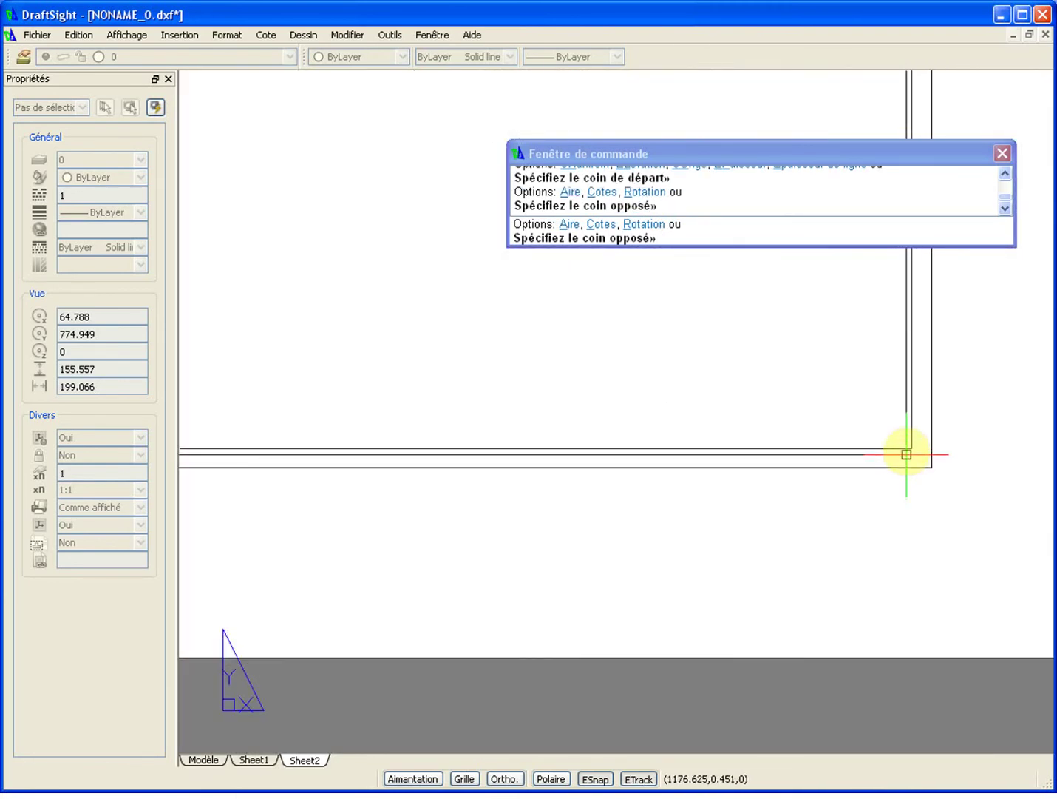
{"action": "left_click", "coordinate": [908, 448]}
{"action": "scroll", "coordinate": [903, 529], "scroll_direction": "down", "scroll_amount": 15}
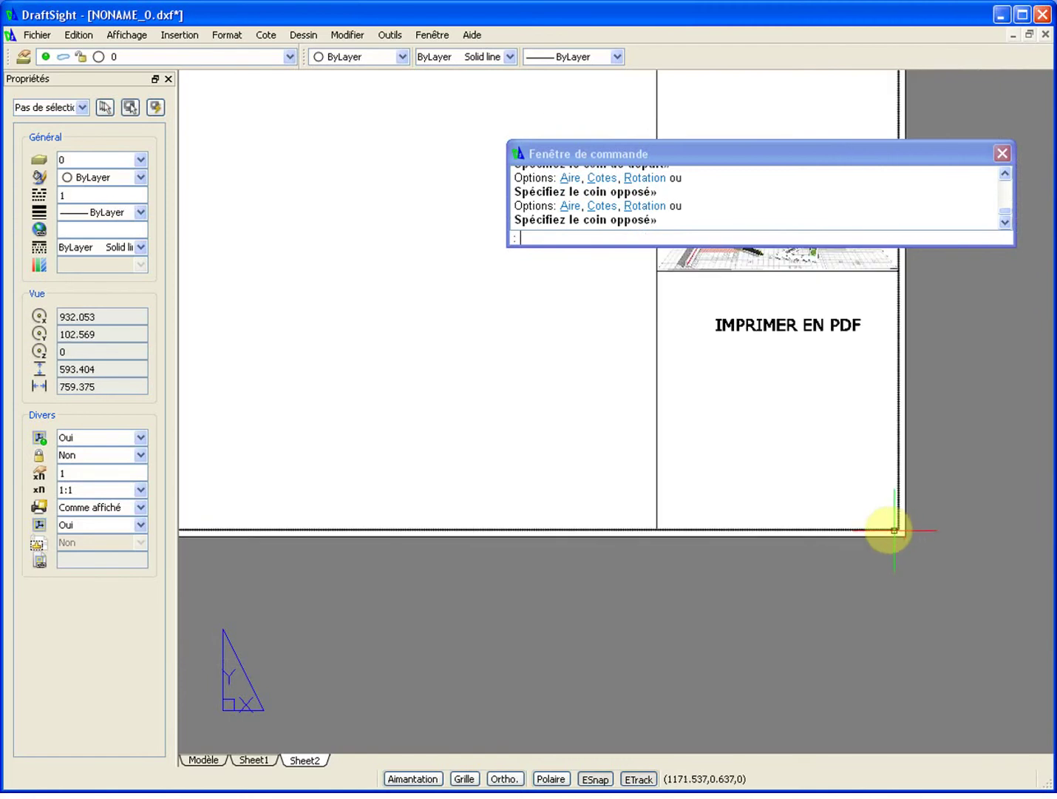
{"action": "scroll", "coordinate": [789, 503], "scroll_direction": "up", "scroll_amount": 3}
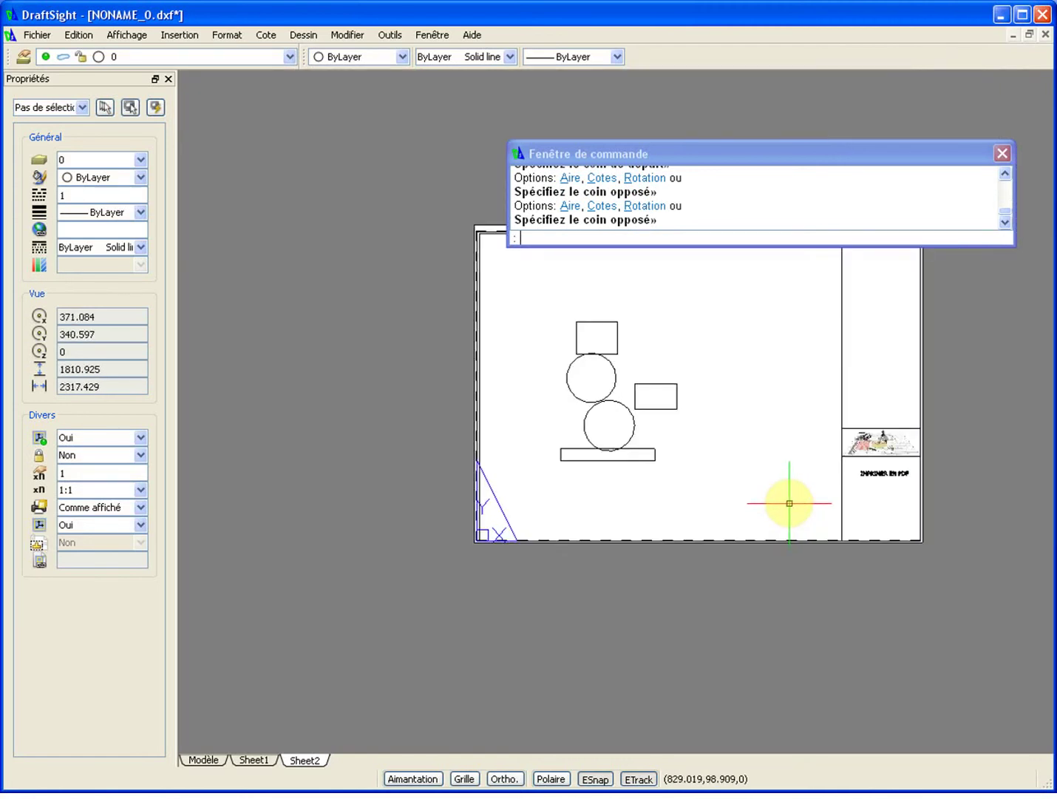
Preview the Sheet2 print with the PDF-A0 configuration, examine the border, viewport and title block up close, and close the preview.
{"action": "key", "text": "ctrl+p"}
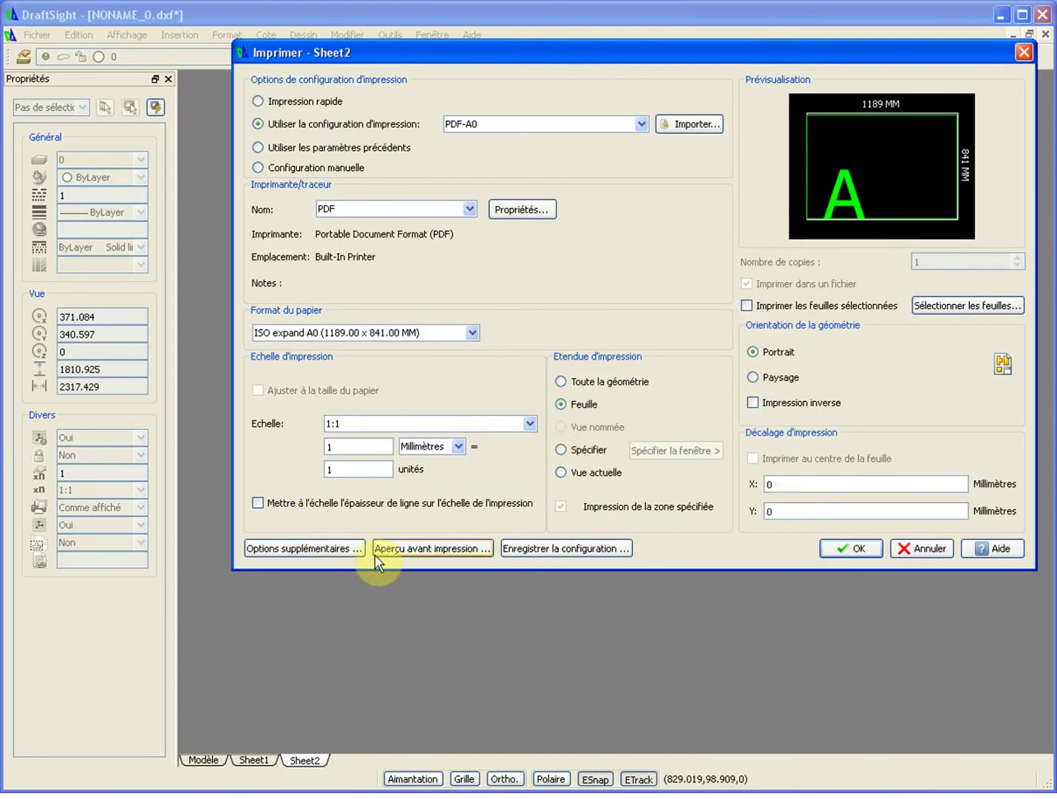
{"action": "left_click", "coordinate": [400, 554]}
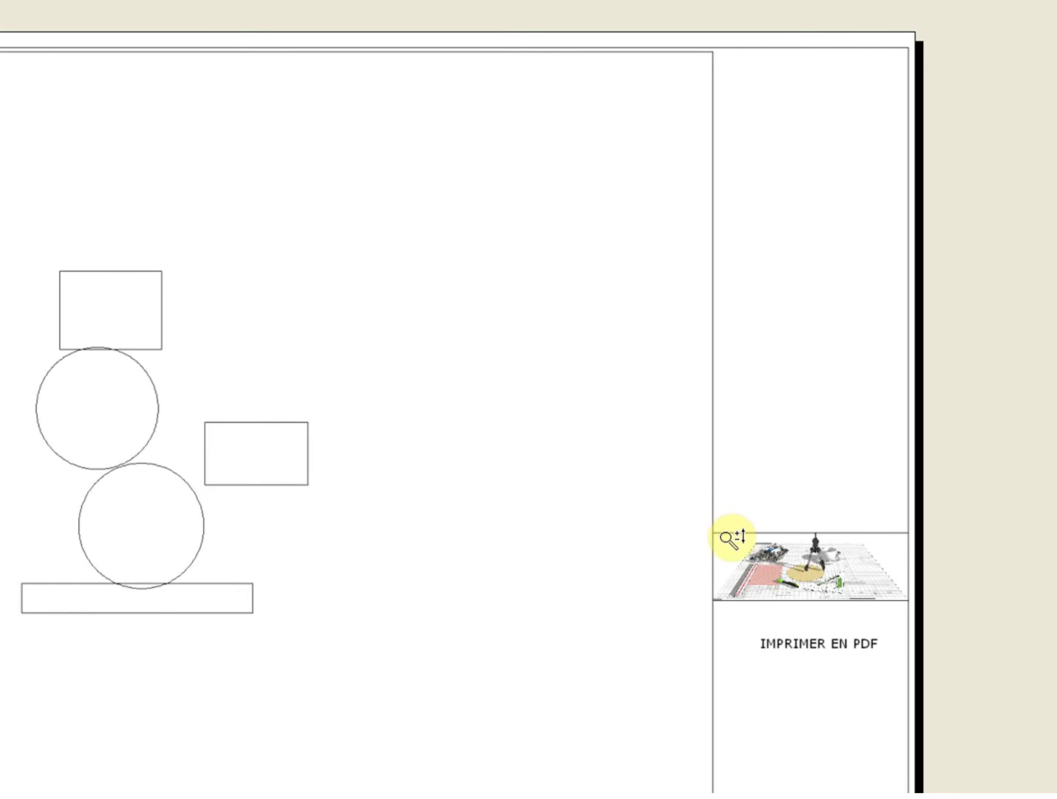
{"action": "scroll", "coordinate": [729, 534], "scroll_direction": "up", "scroll_amount": 8}
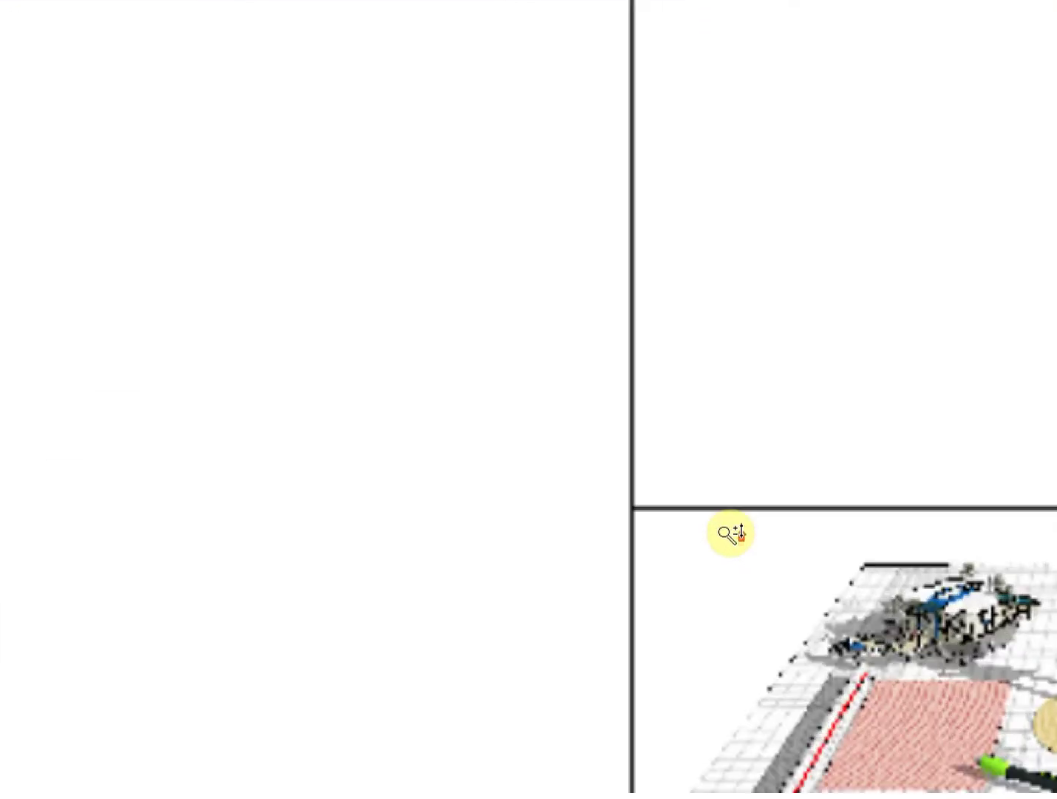
{"action": "scroll", "coordinate": [645, 510], "scroll_direction": "up", "scroll_amount": 5}
{"action": "scroll", "coordinate": [607, 491], "scroll_direction": "down", "scroll_amount": 5}
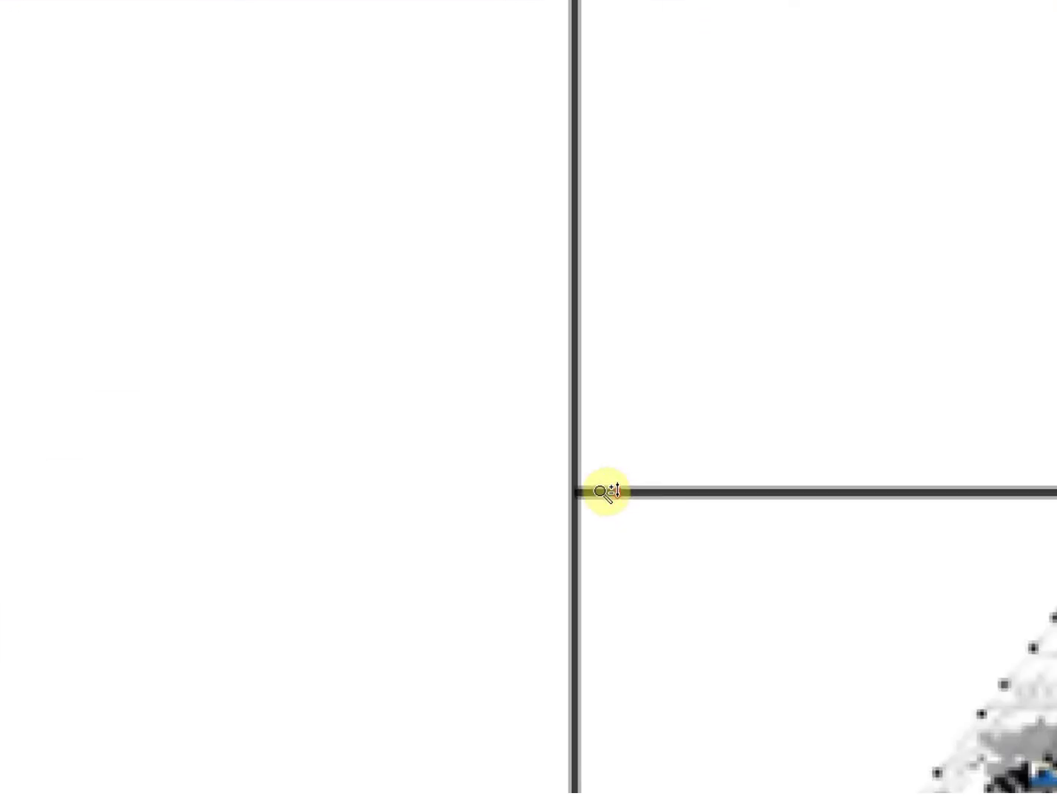
{"action": "scroll", "coordinate": [607, 491], "scroll_direction": "down", "scroll_amount": 2}
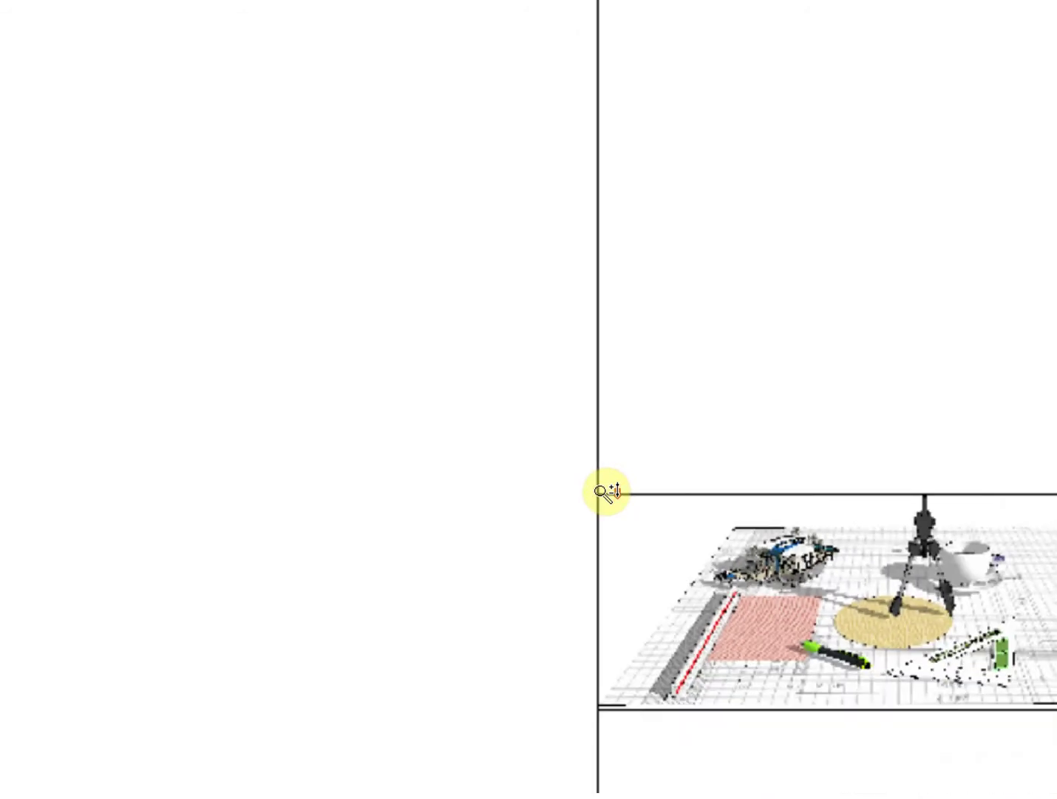
{"action": "scroll", "coordinate": [606, 490], "scroll_direction": "down", "scroll_amount": 4}
{"action": "scroll", "coordinate": [605, 491], "scroll_direction": "up", "scroll_amount": 3}
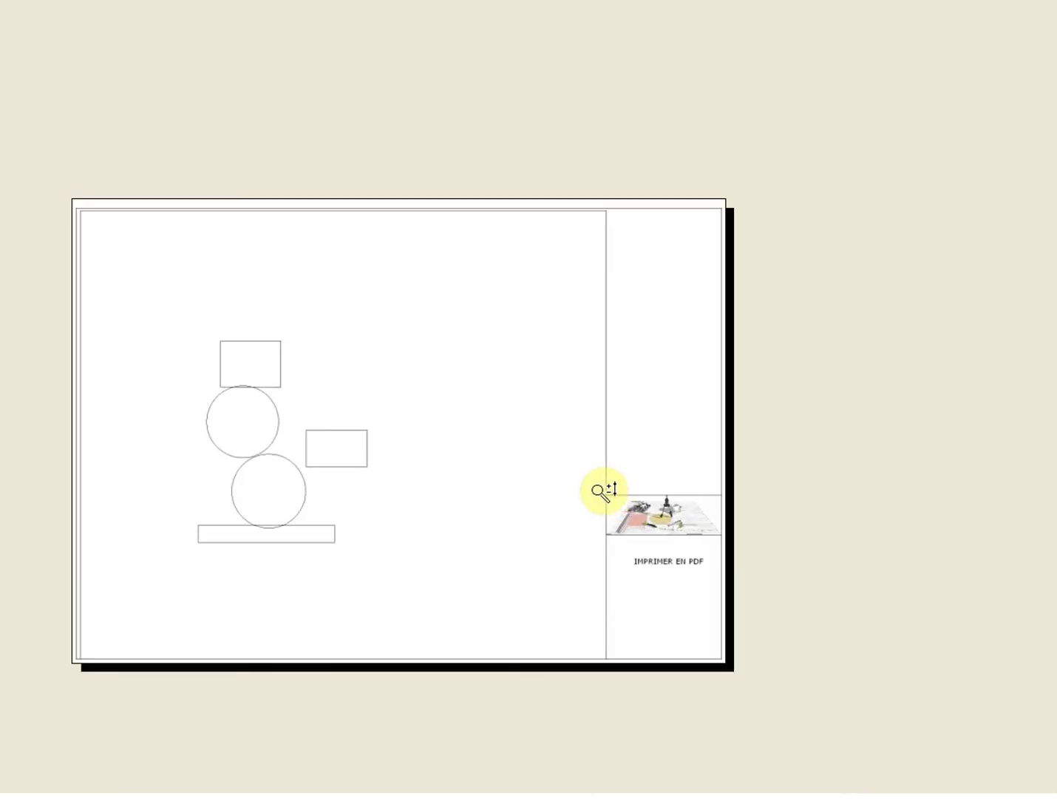
{"action": "scroll", "coordinate": [624, 490], "scroll_direction": "up", "scroll_amount": 4}
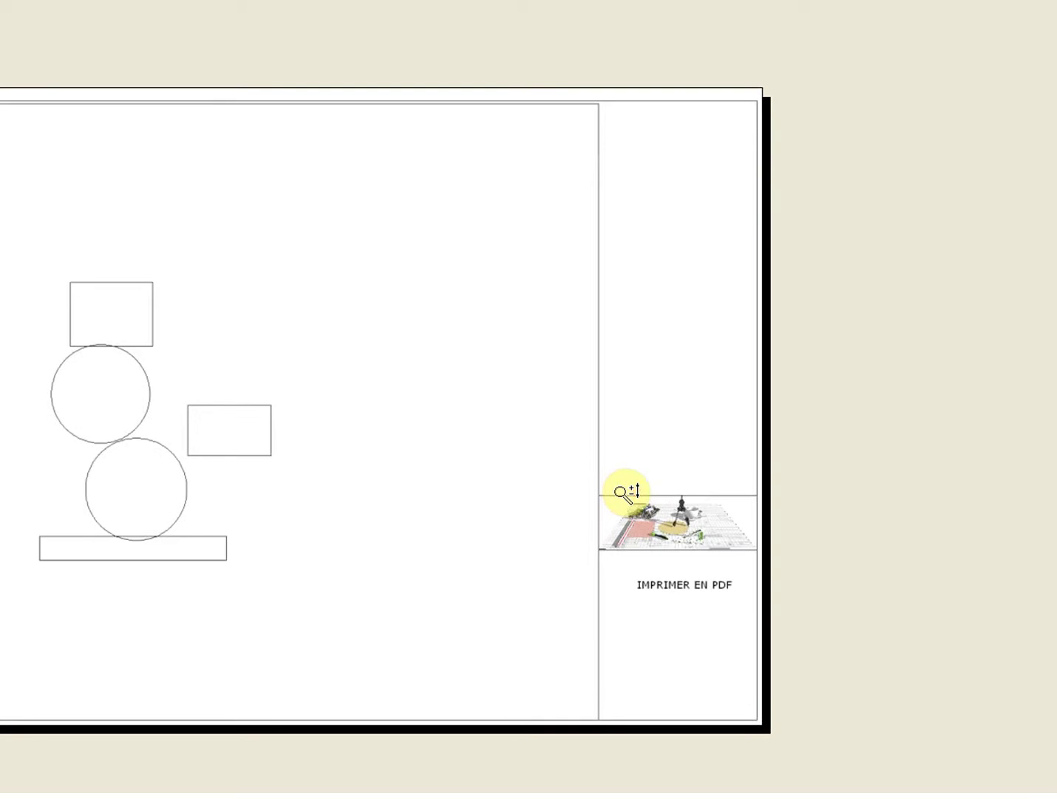
{"action": "scroll", "coordinate": [624, 490], "scroll_direction": "down", "scroll_amount": 2}
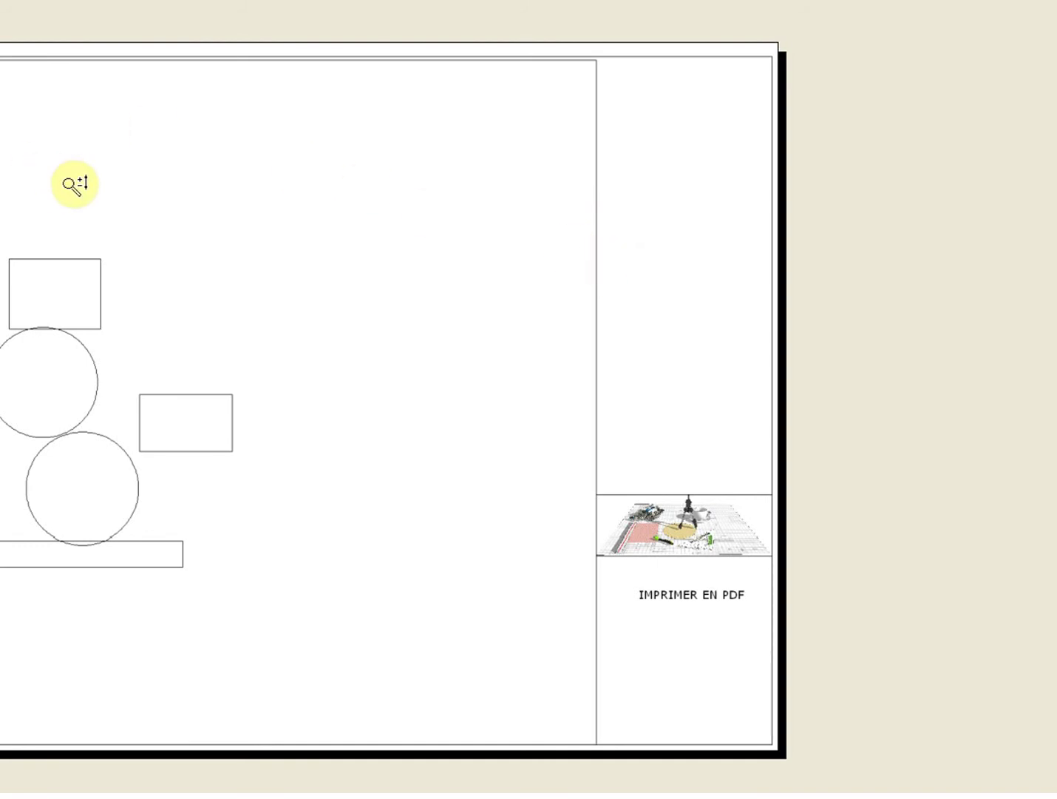
{"action": "right_click", "coordinate": [141, 191]}
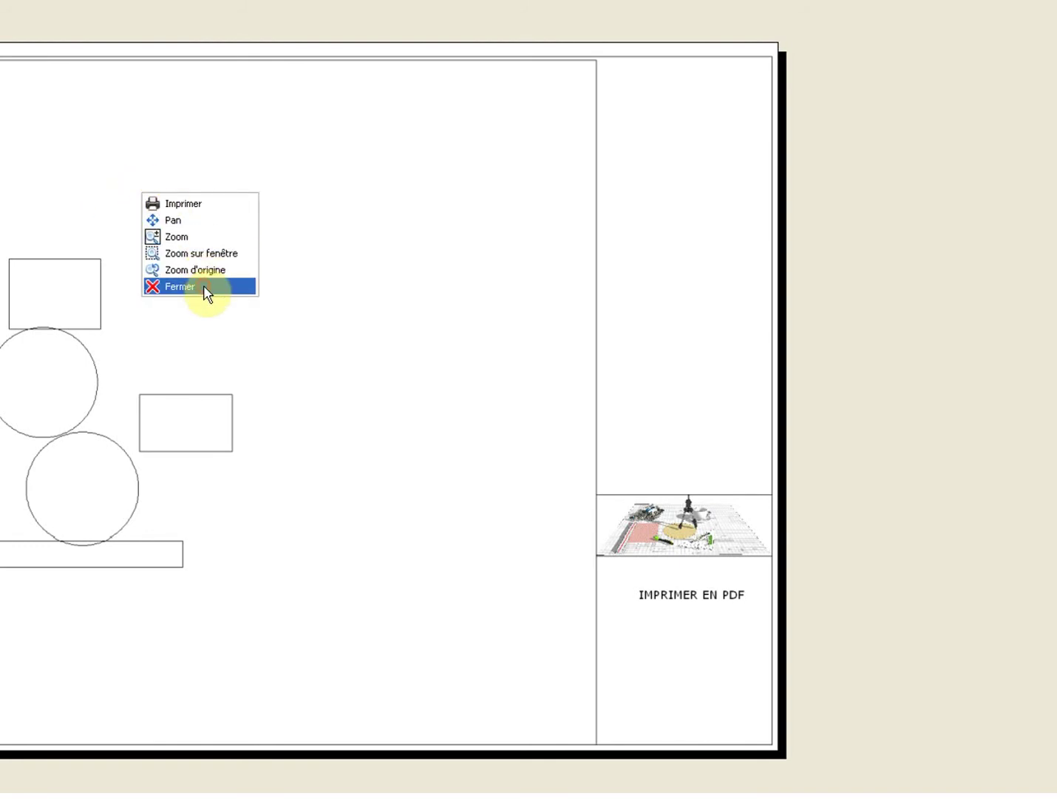
{"action": "left_click", "coordinate": [207, 288]}
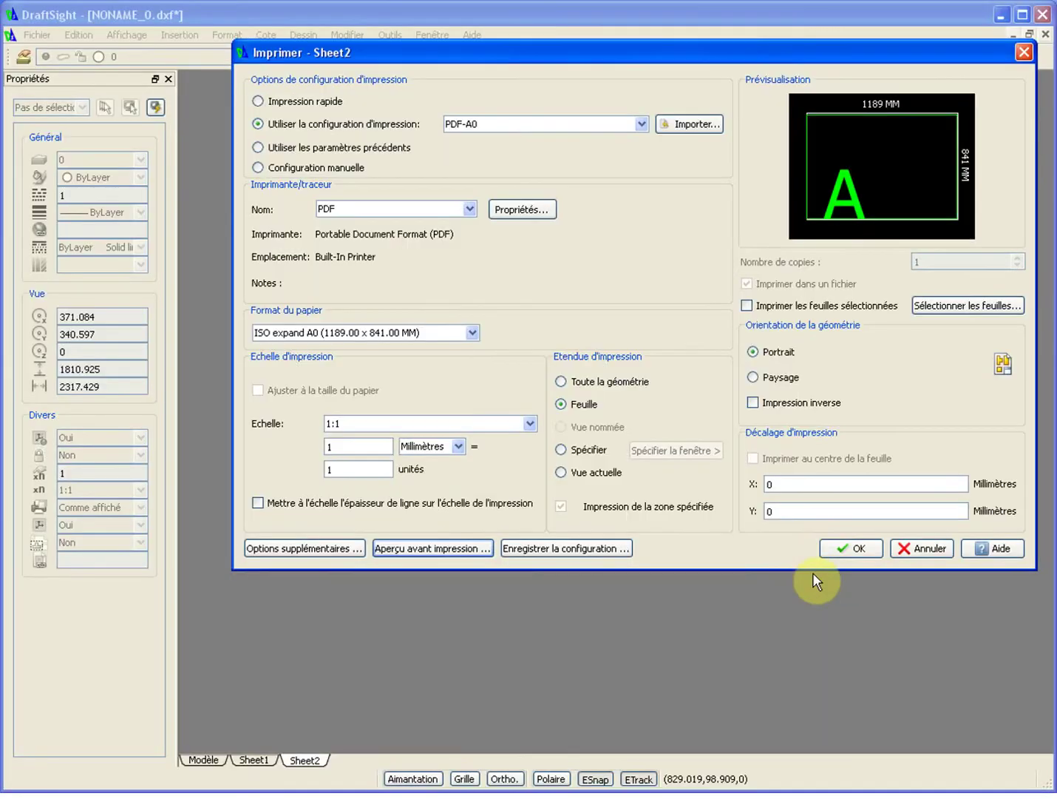
Print Sheet2 to a PDF file on the desktop (Bureau), saving it over the existing A0-essai.pdf.
{"action": "left_click", "coordinate": [851, 551]}
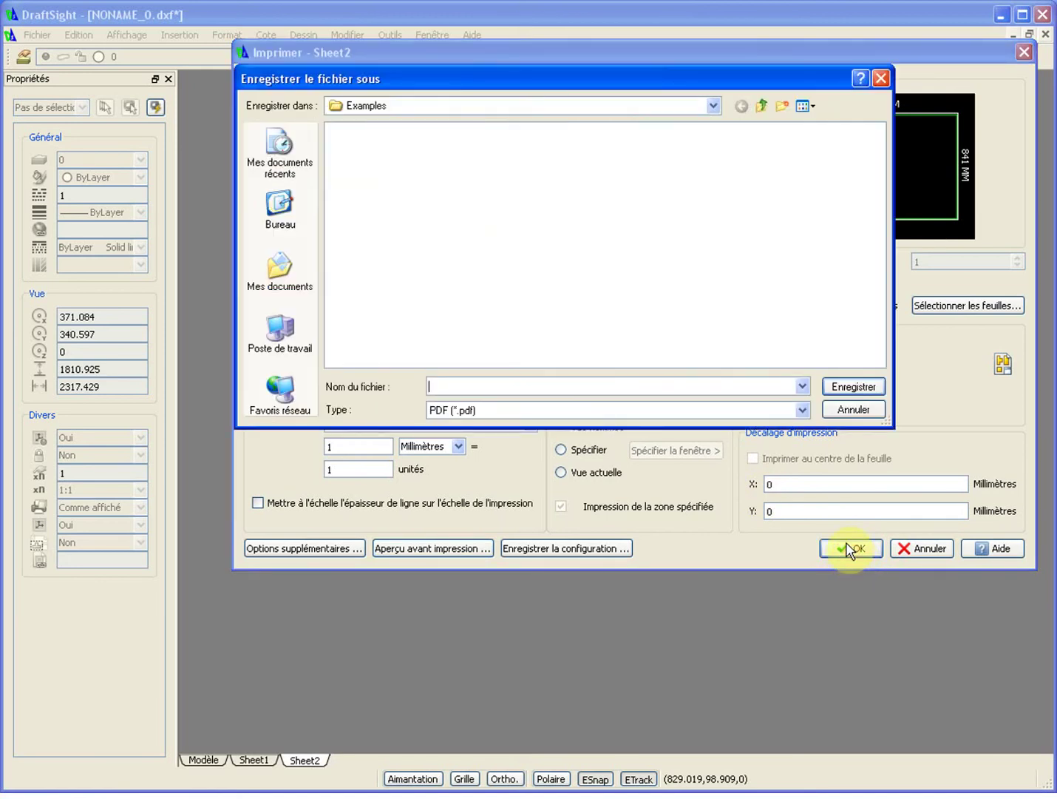
{"action": "left_click", "coordinate": [301, 272]}
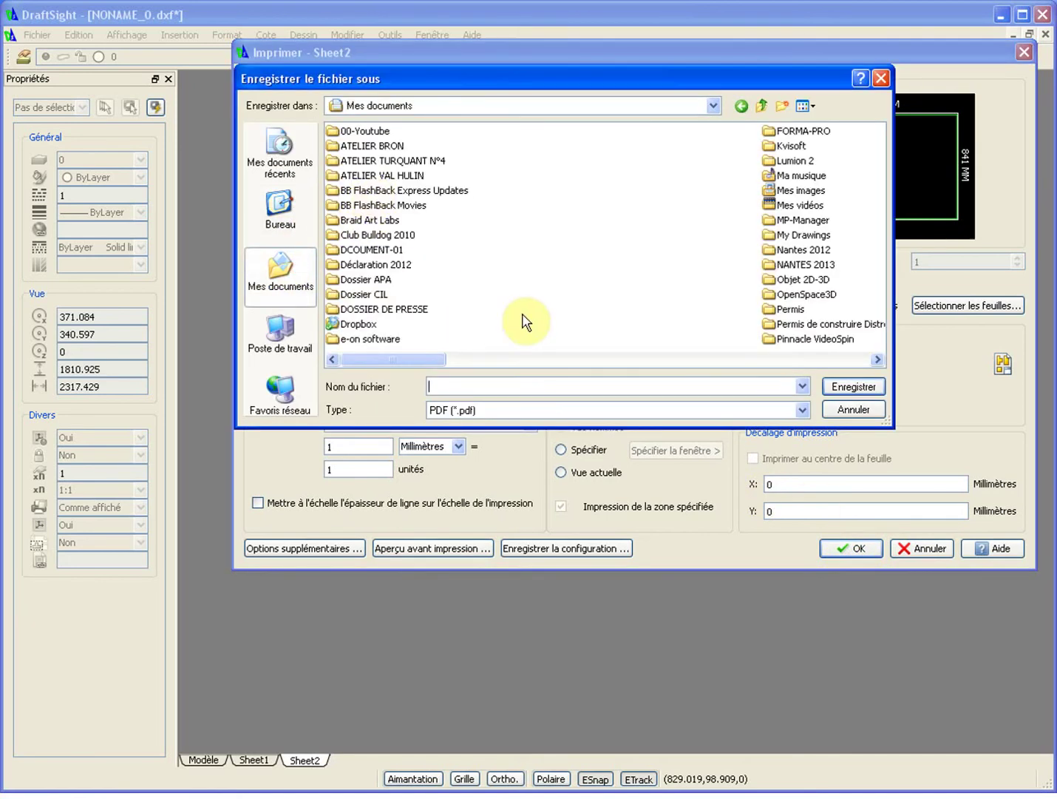
{"action": "left_click", "coordinate": [736, 360]}
{"action": "left_click", "coordinate": [737, 360]}
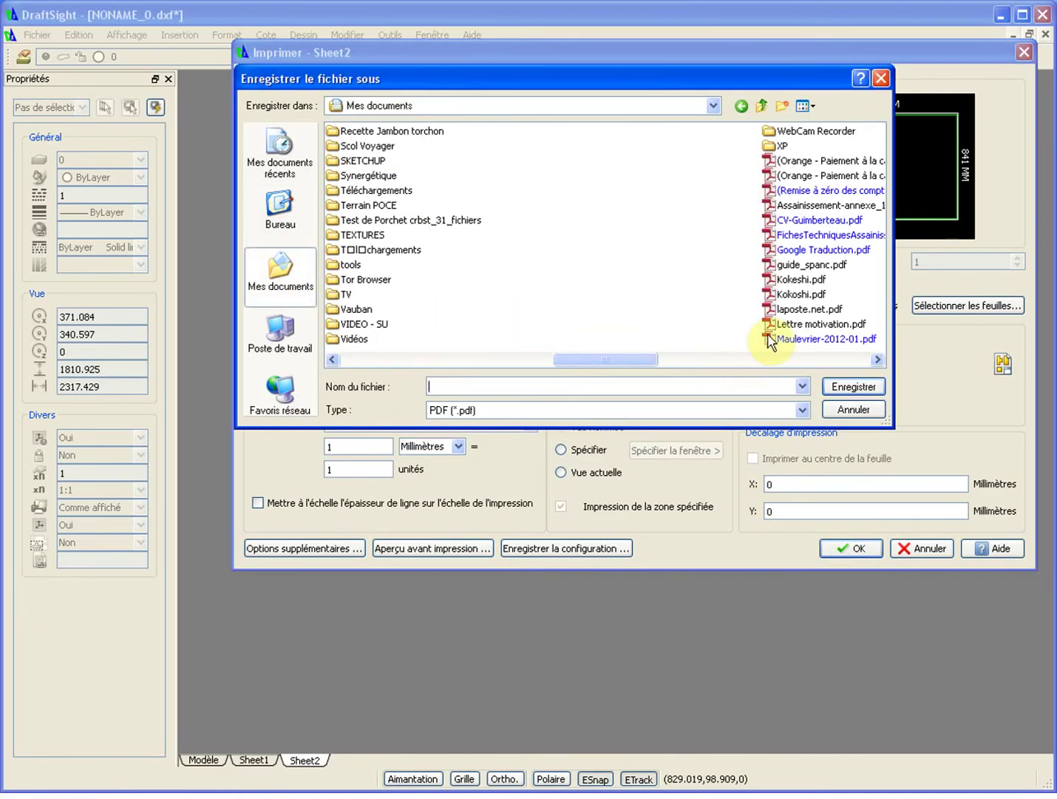
{"action": "left_click", "coordinate": [797, 359]}
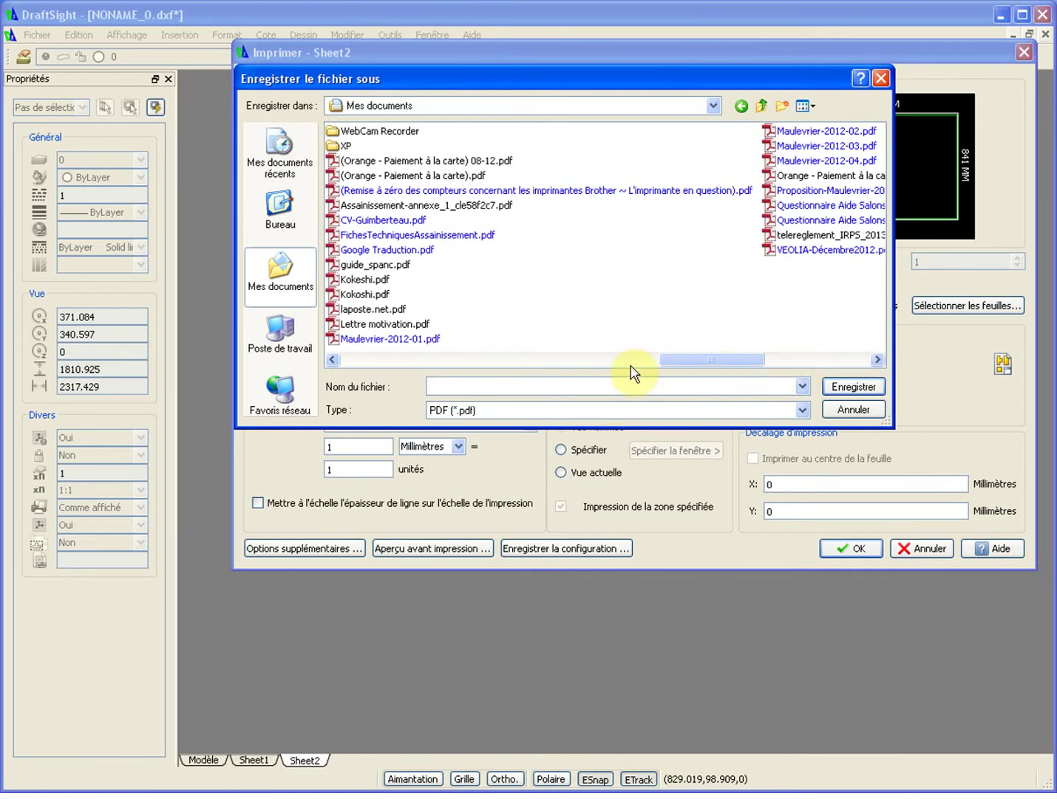
{"action": "left_click", "coordinate": [281, 208]}
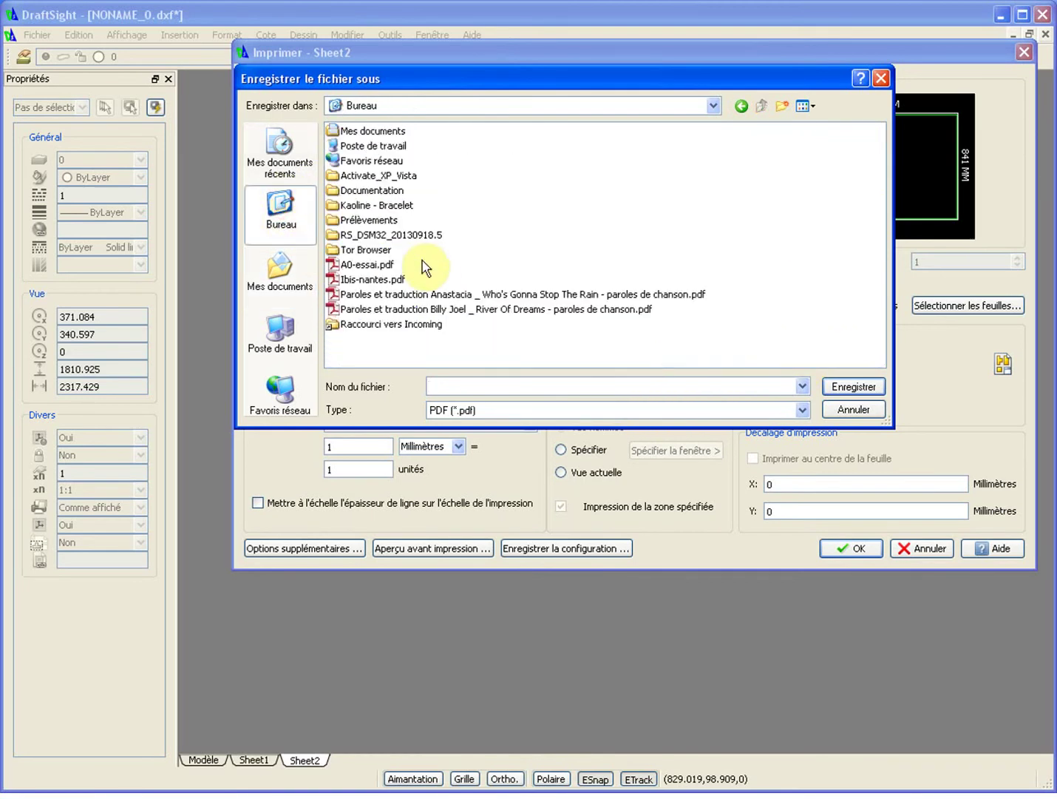
{"action": "left_click", "coordinate": [366, 263]}
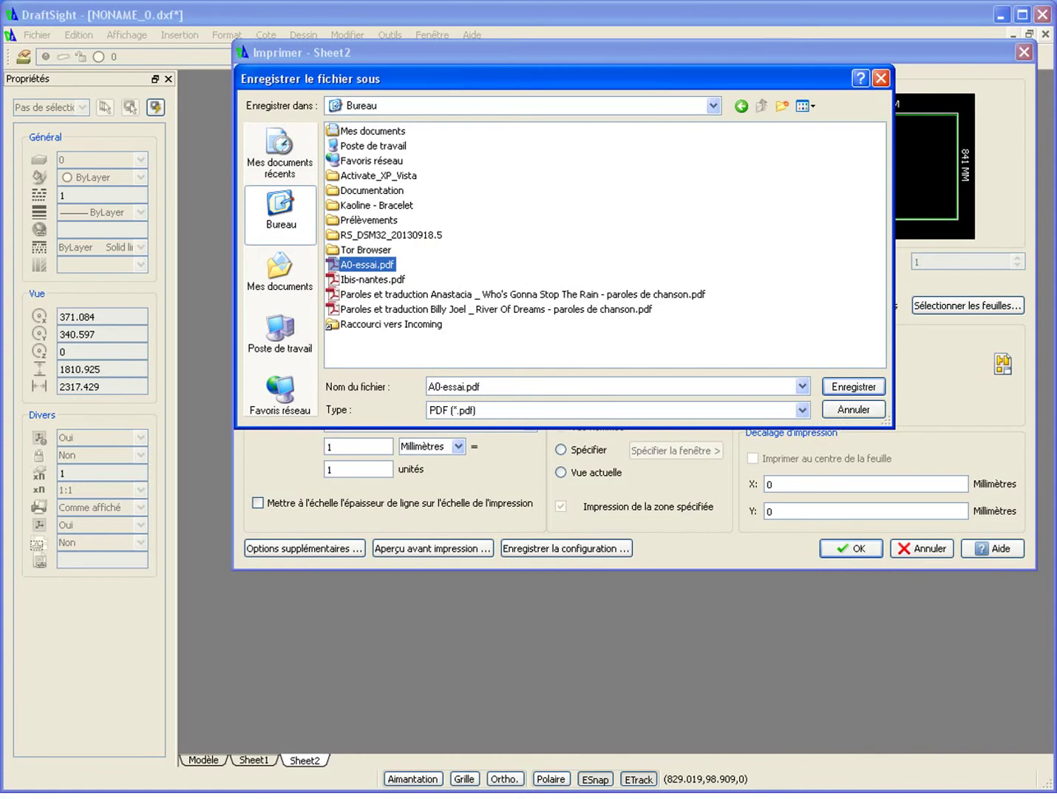
{"action": "left_click", "coordinate": [857, 387]}
{"action": "left_click", "coordinate": [336, 464]}
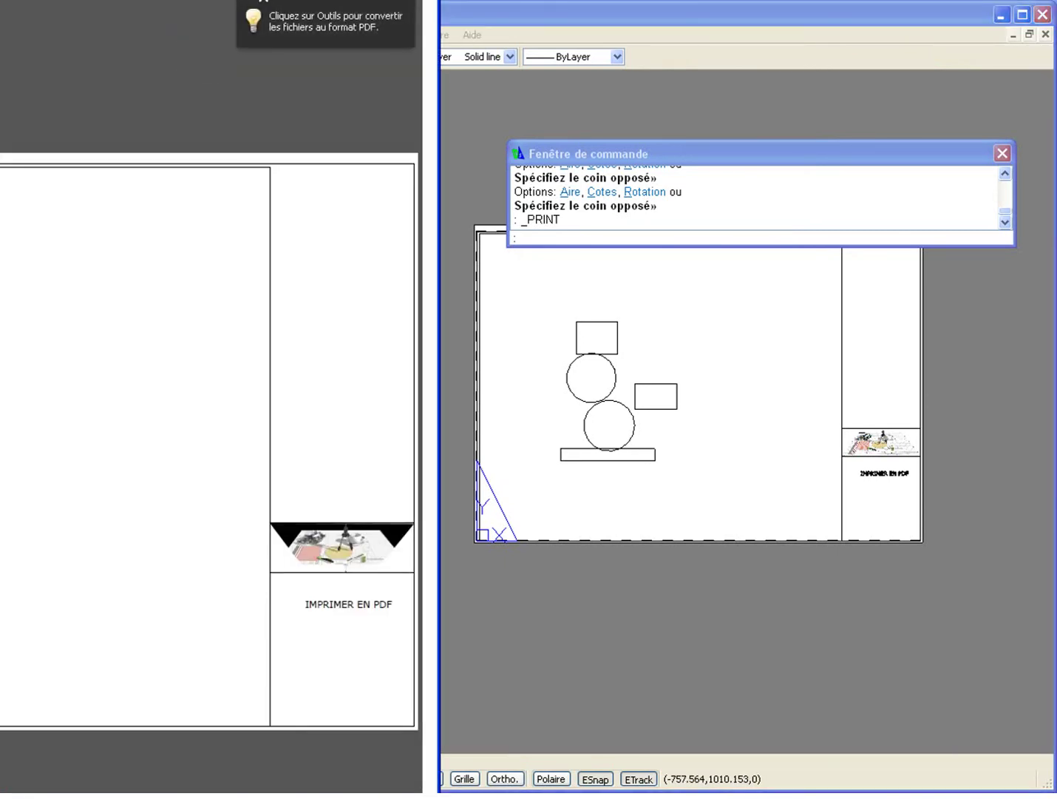
Bring A0-essai.pdf fully into view in Adobe Reader, check its print preview at actual size (Taille réelle), cancel printing and close the PDF.
{"action": "left_click_drag", "start_coordinate": [332, 0], "coordinate": [792, 28]}
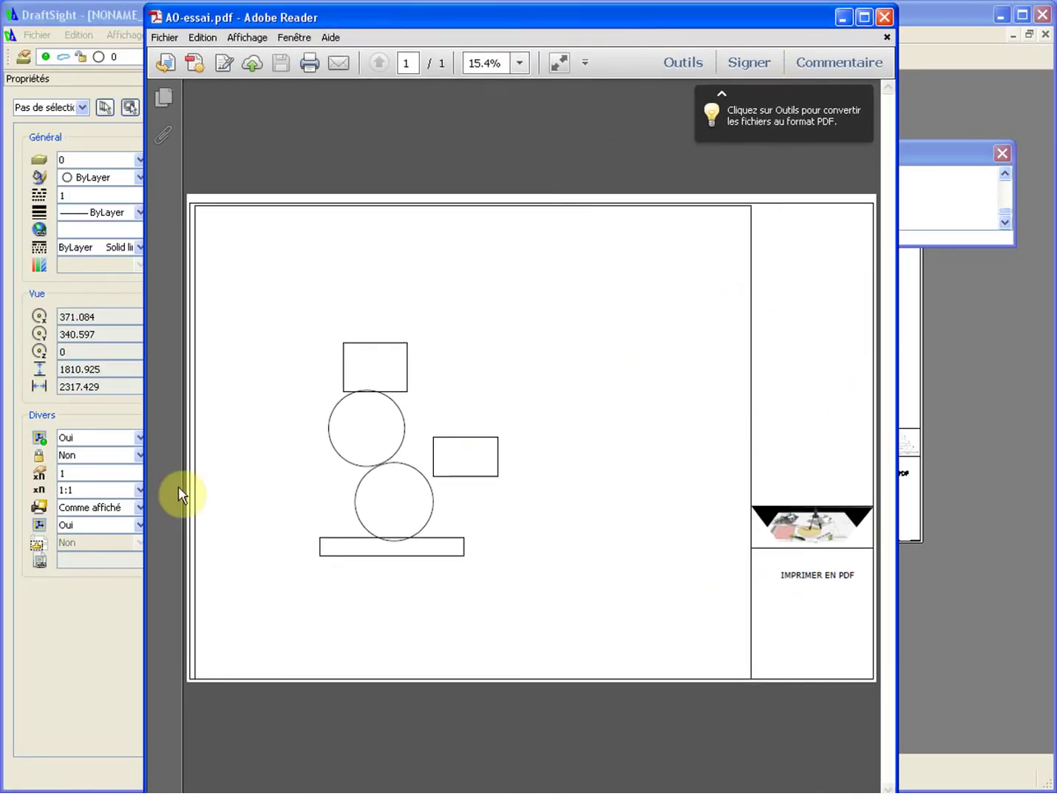
{"action": "left_click_drag", "start_coordinate": [148, 501], "coordinate": [37, 490]}
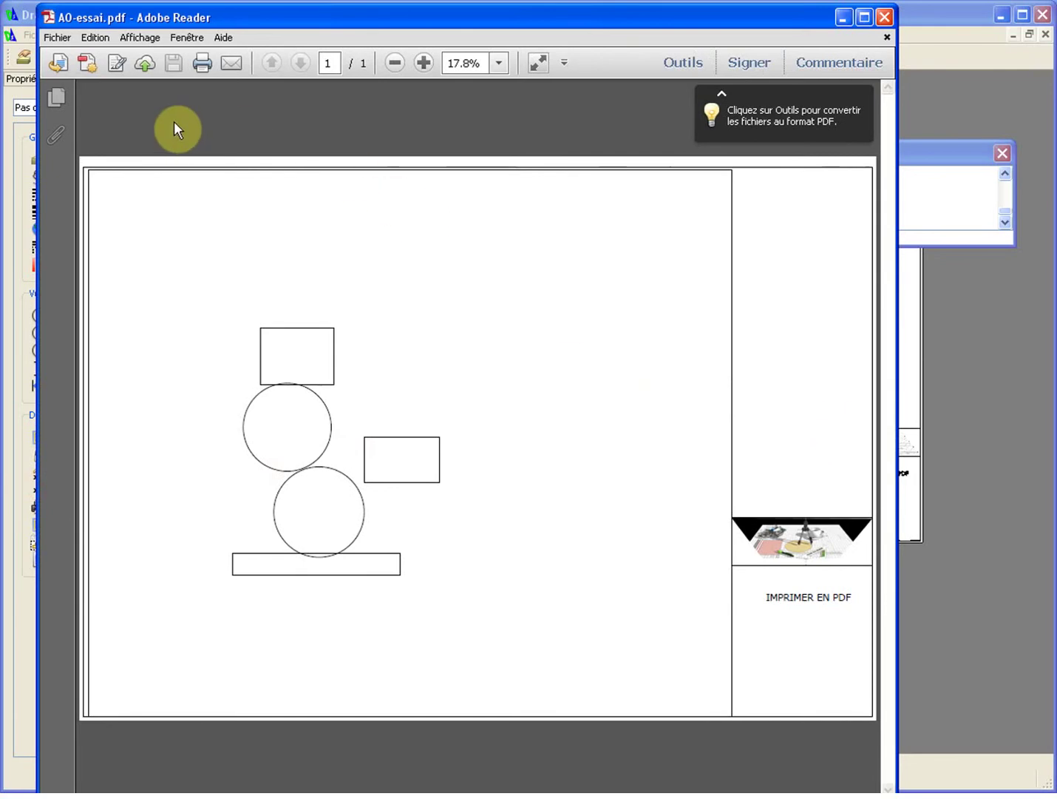
{"action": "left_click", "coordinate": [68, 34]}
{"action": "left_click", "coordinate": [85, 304]}
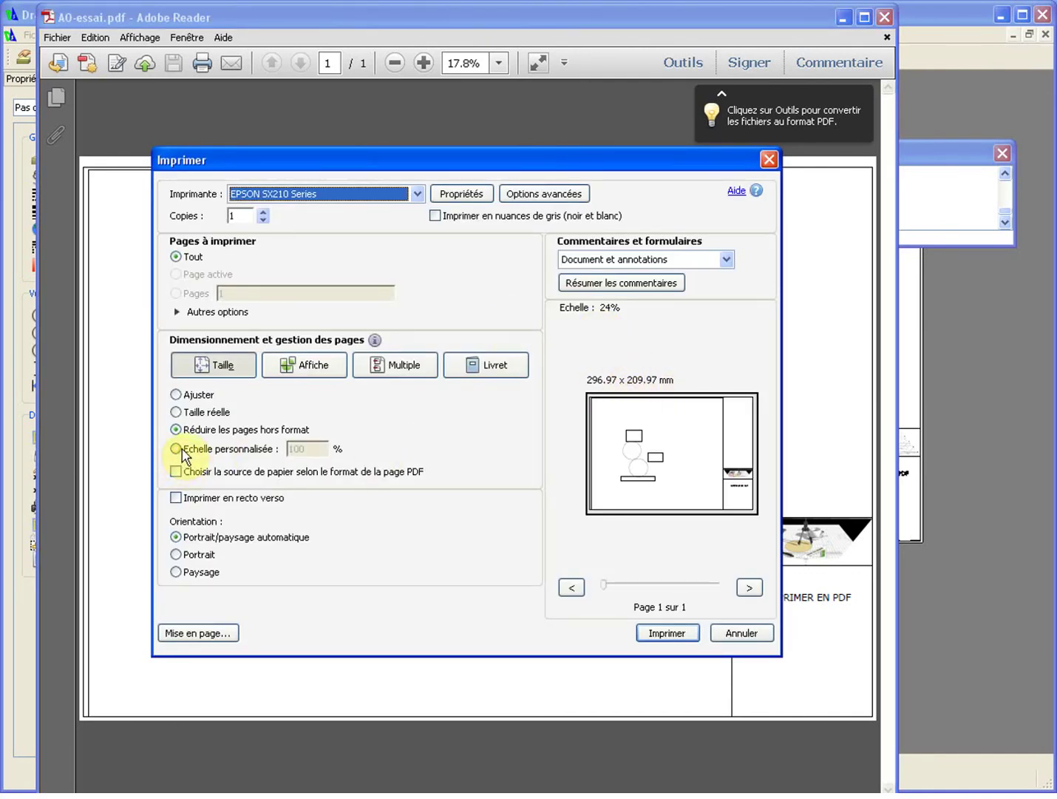
{"action": "left_click", "coordinate": [175, 411]}
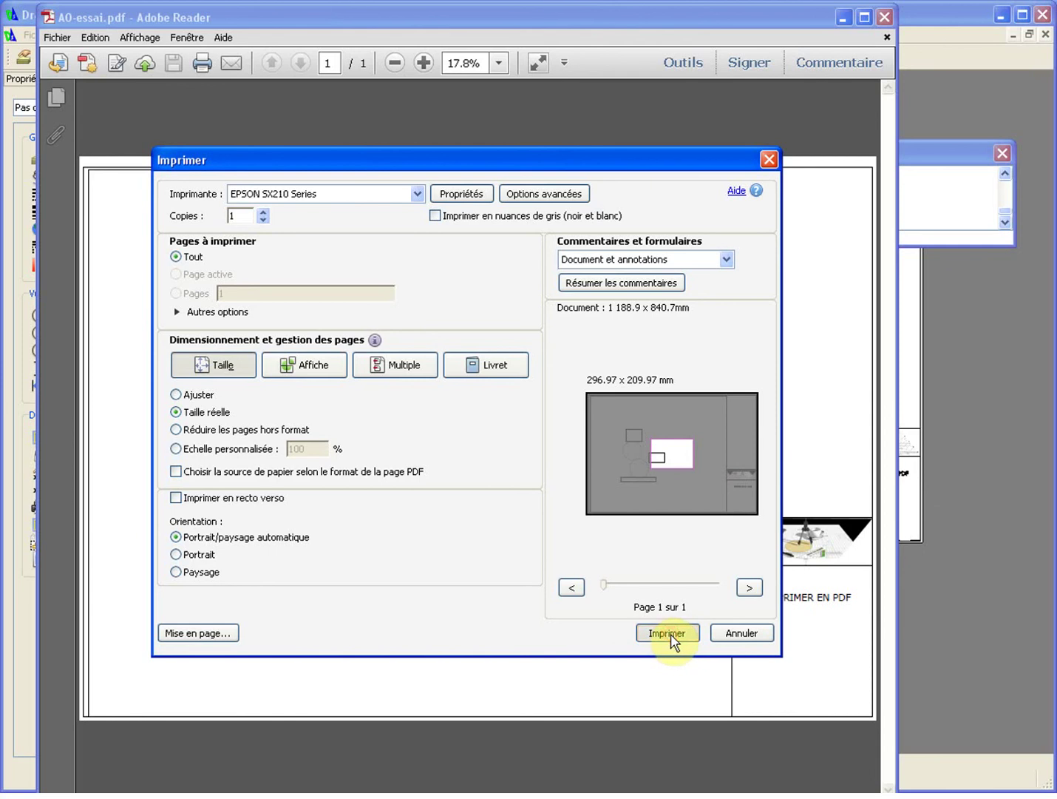
{"action": "left_click", "coordinate": [743, 635]}
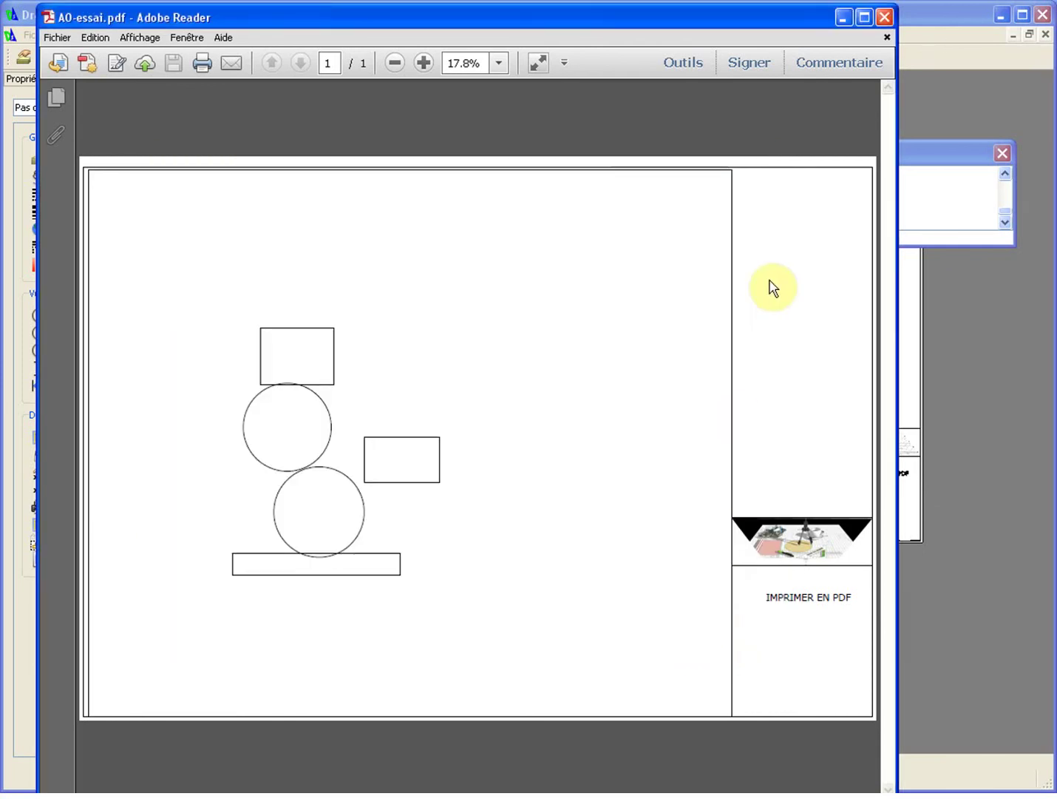
{"action": "left_click", "coordinate": [885, 17]}
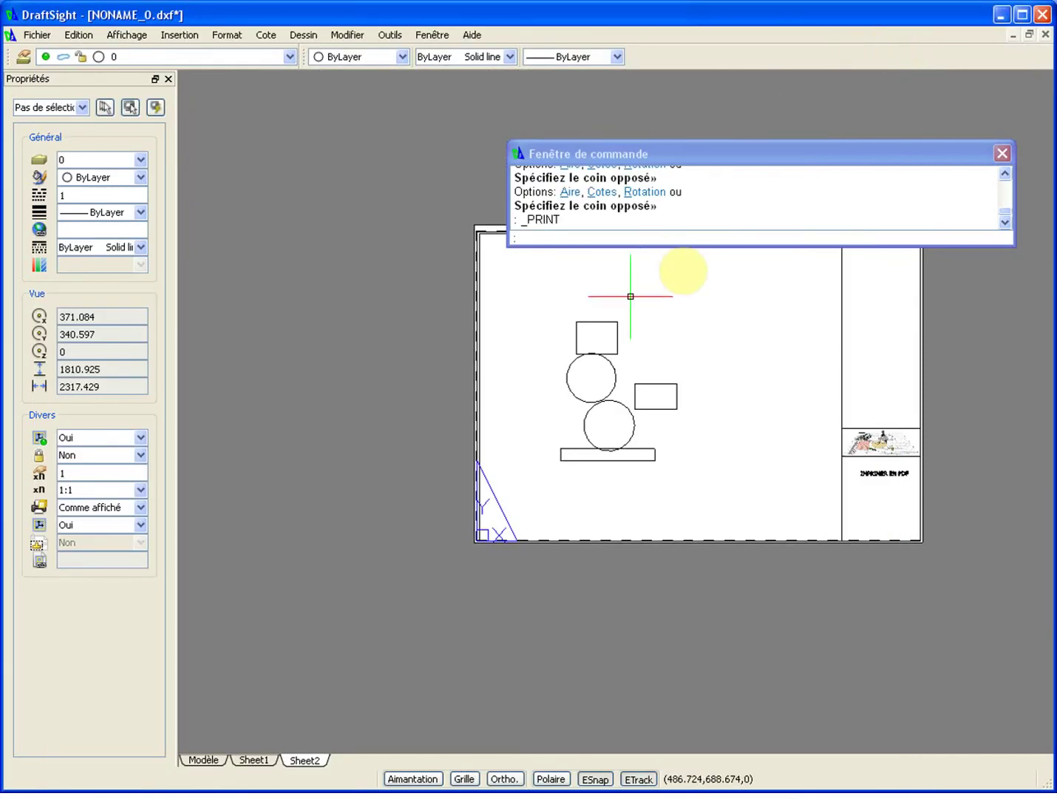
Move the command window below the Sheet2 layout and view the uncovered sheet slightly larger.
{"action": "mouse_move", "coordinate": [846, 157]}
{"action": "left_mouse_down"}
{"action": "mouse_move", "coordinate": [854, 120]}
{"action": "mouse_move", "coordinate": [806, 376]}
{"action": "mouse_move", "coordinate": [809, 579]}
{"action": "mouse_move", "coordinate": [833, 625]}
{"action": "left_mouse_up"}
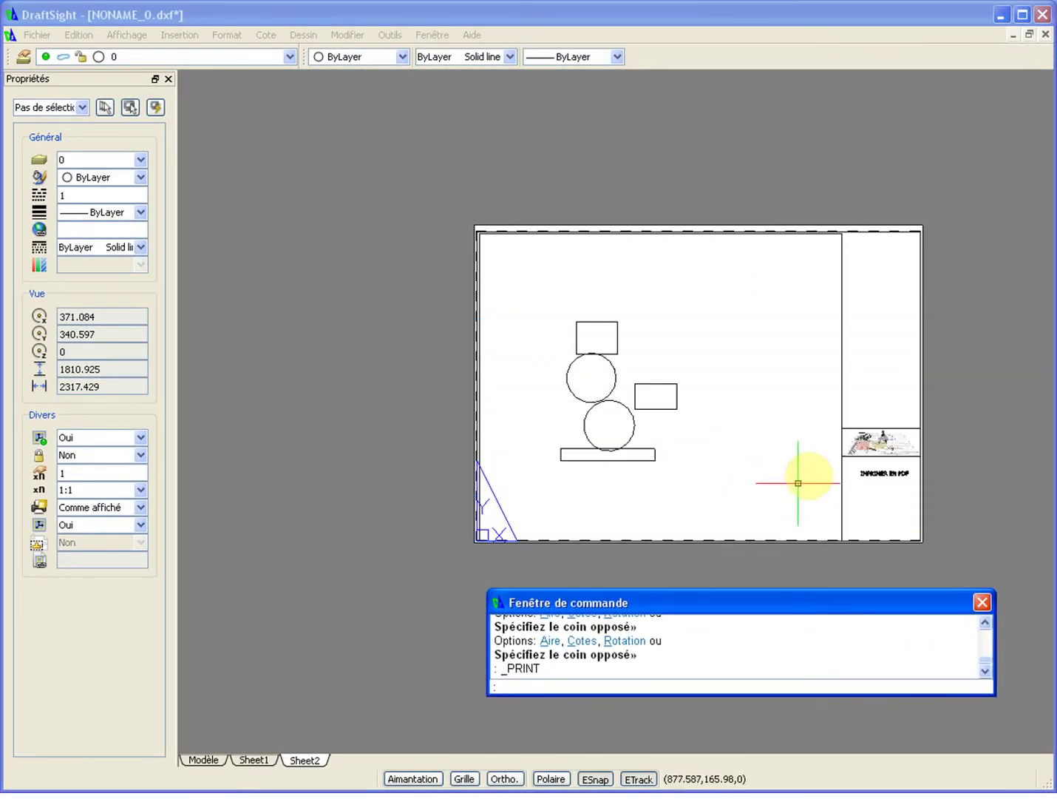
{"action": "scroll", "coordinate": [813, 466], "scroll_direction": "up", "scroll_amount": 2}
{"action": "scroll", "coordinate": [809, 465], "scroll_direction": "down", "scroll_amount": 1}
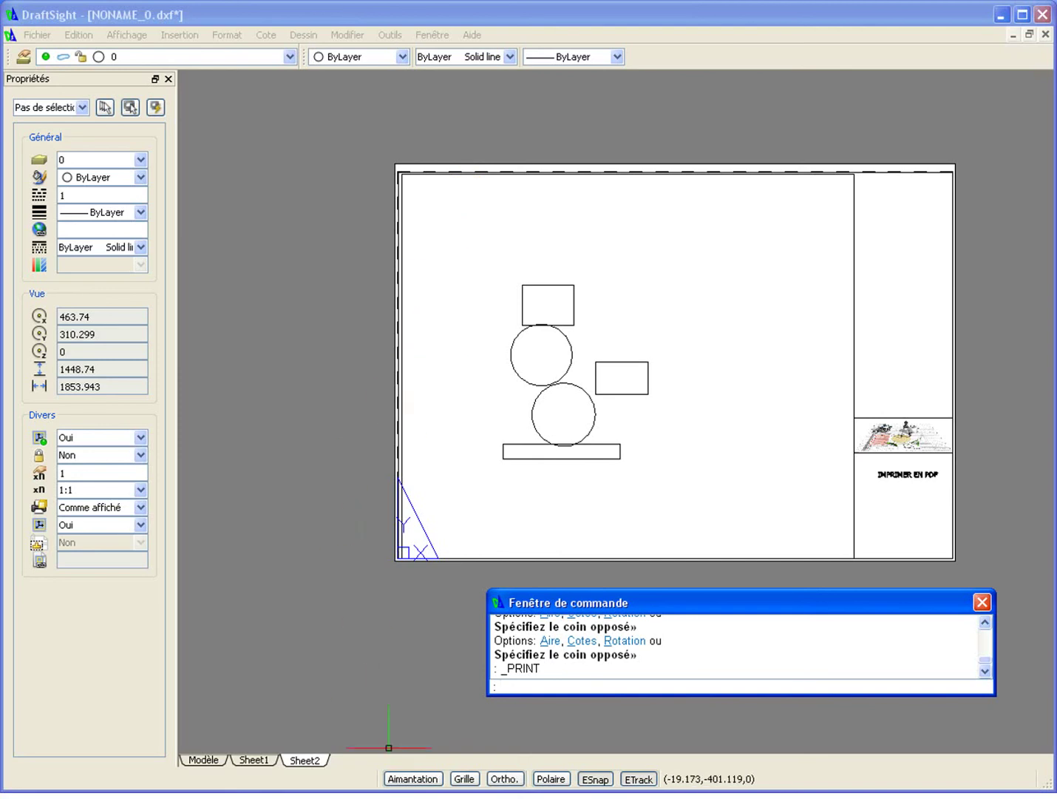
{"action": "right_click", "coordinate": [800, 795]}
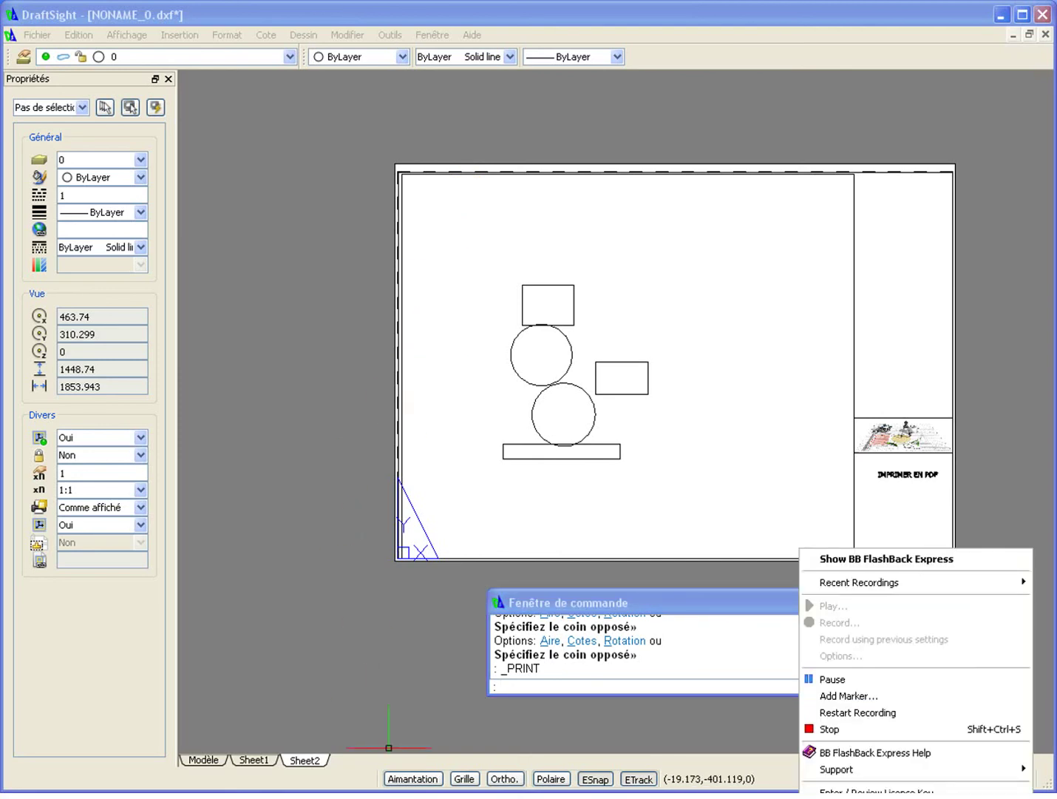